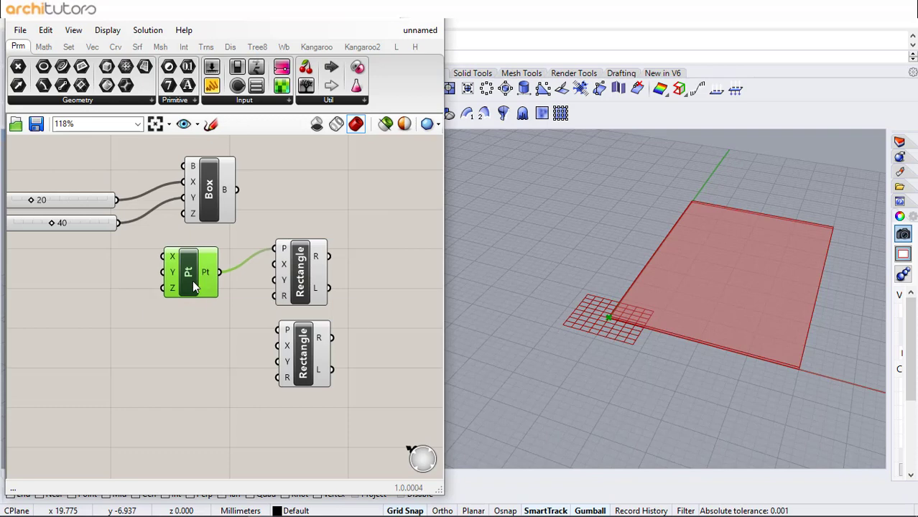
# - Duplicate the Construct Point component, wire the copy to the second Rectangle's plane input, and move both points closer to the rectangles
pyautogui.hotkey('ctrl', 'c')
pyautogui.hotkey('ctrl', 'v')
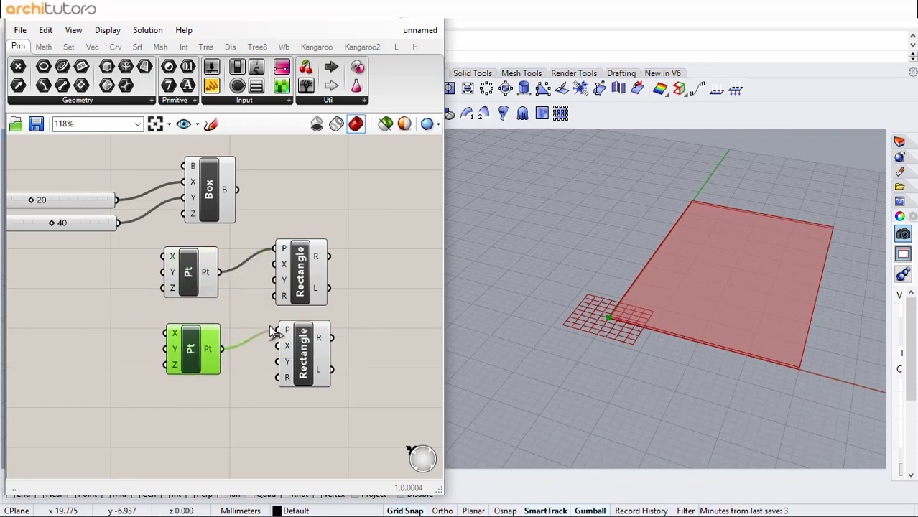
pyautogui.moveTo(211, 421); pyautogui.dragTo(170, 255)
pyautogui.moveTo(195, 347); pyautogui.dragTo(211, 353)
pyautogui.click(126, 305)
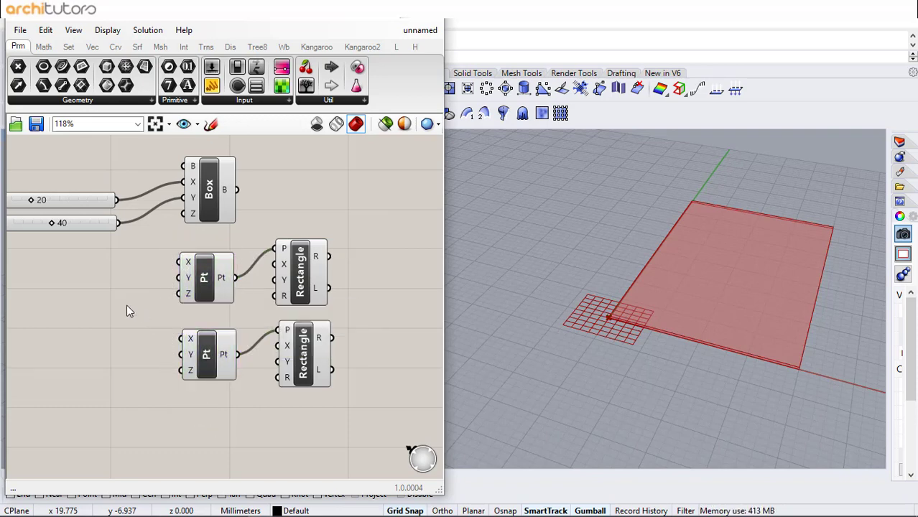
# - Add a Series component beside the upper point and place a copy of it beside the lower point
pyautogui.moveTo(114, 300); pyautogui.dragTo(215, 290, button='right')
pyautogui.doubleClick(217, 271)
pyautogui.write('series')
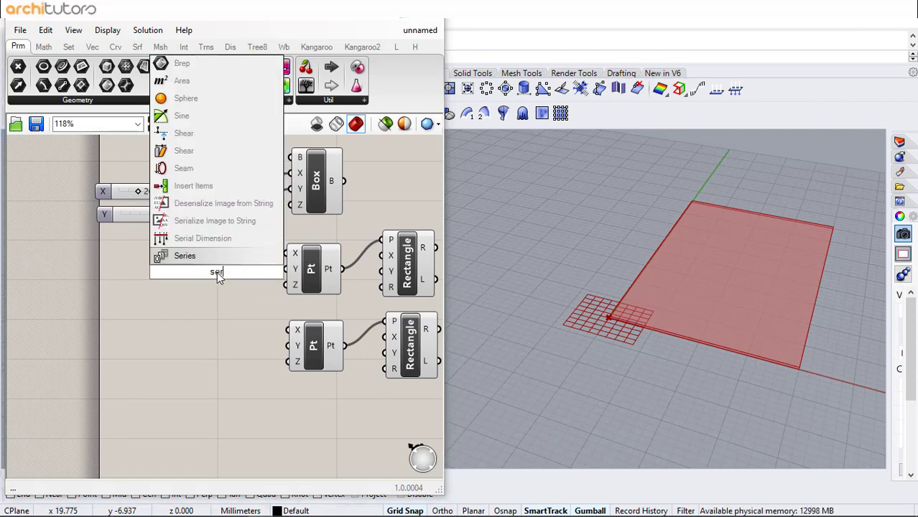
pyautogui.press('Return')
pyautogui.moveTo(221, 270); pyautogui.dragTo(222, 373)
pyautogui.moveTo(438, 280); pyautogui.dragTo(374, 274, button='right')
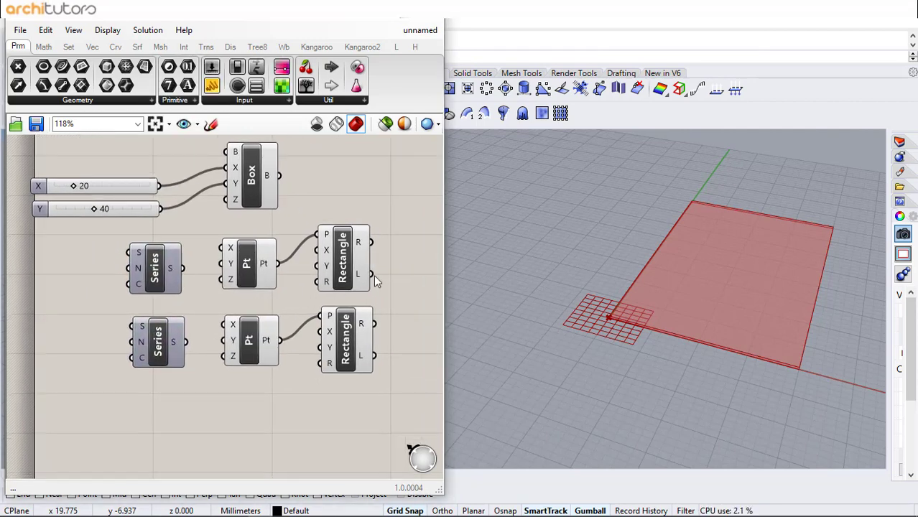
# - Move the two points and two rectangles away from the Series components to make room for wiring
pyautogui.moveTo(415, 241); pyautogui.dragTo(162, 385)
pyautogui.moveTo(158, 351); pyautogui.dragTo(233, 355)
pyautogui.click(277, 383)
pyautogui.moveTo(277, 384); pyautogui.dragTo(219, 372, button='right')
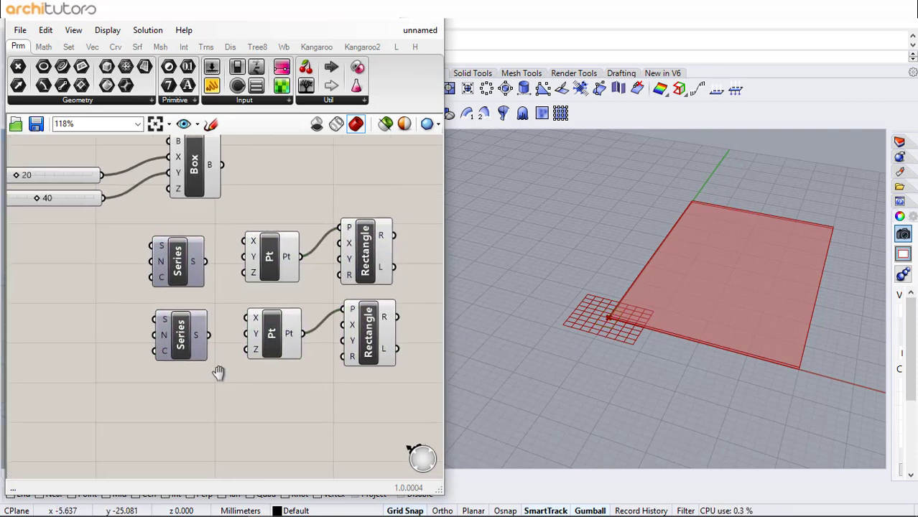
# - Connect the X slider to both Rectangles' X inputs and the Y slider to both Rectangles' Y inputs
pyautogui.moveTo(316, 205); pyautogui.dragTo(338, 242)
pyautogui.moveTo(100, 174); pyautogui.dragTo(352, 326)
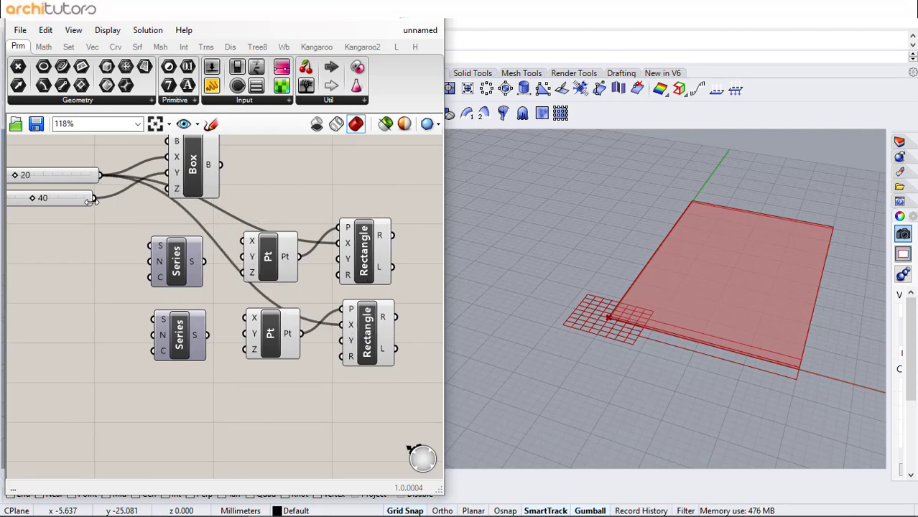
pyautogui.moveTo(94, 199); pyautogui.dragTo(338, 258)
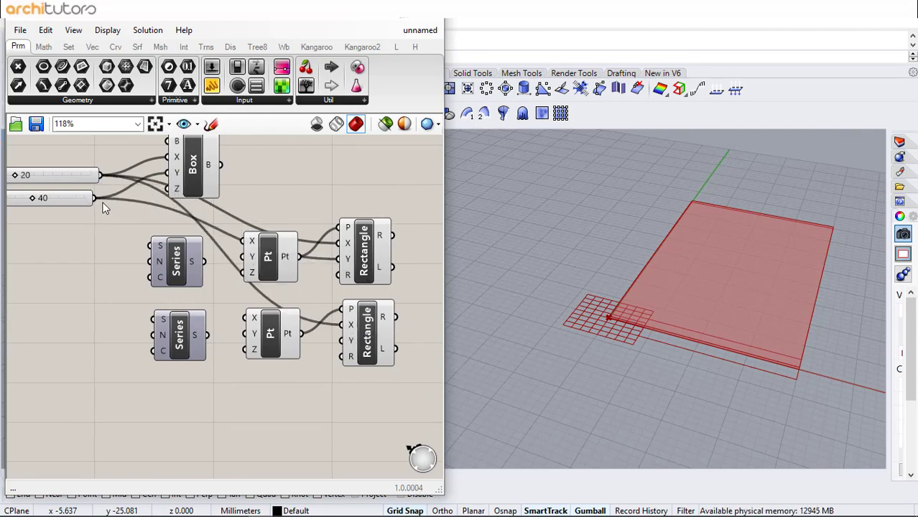
pyautogui.moveTo(95, 198); pyautogui.dragTo(341, 340)
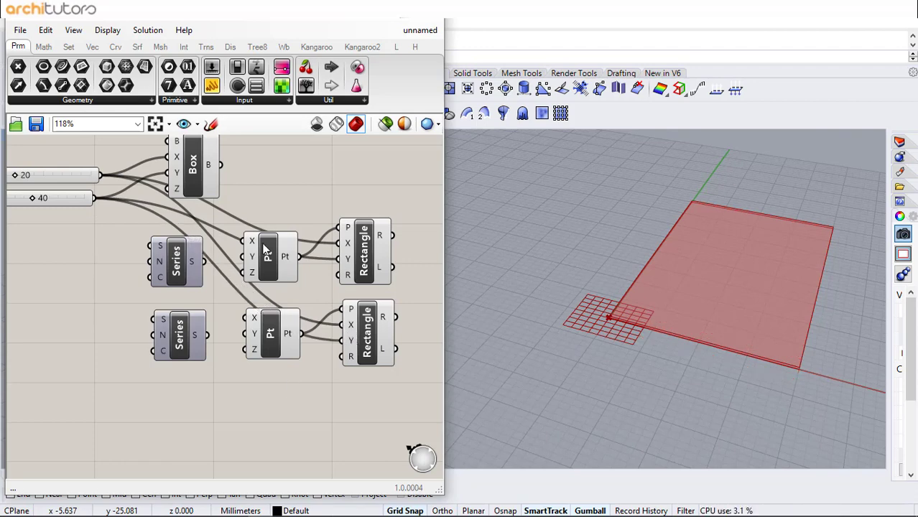
# - Reposition the Series and point components, and connect each Series output to the Z input of its neighbouring point
pyautogui.moveTo(288, 383); pyautogui.dragTo(147, 231)
pyautogui.moveTo(263, 264); pyautogui.dragTo(180, 301)
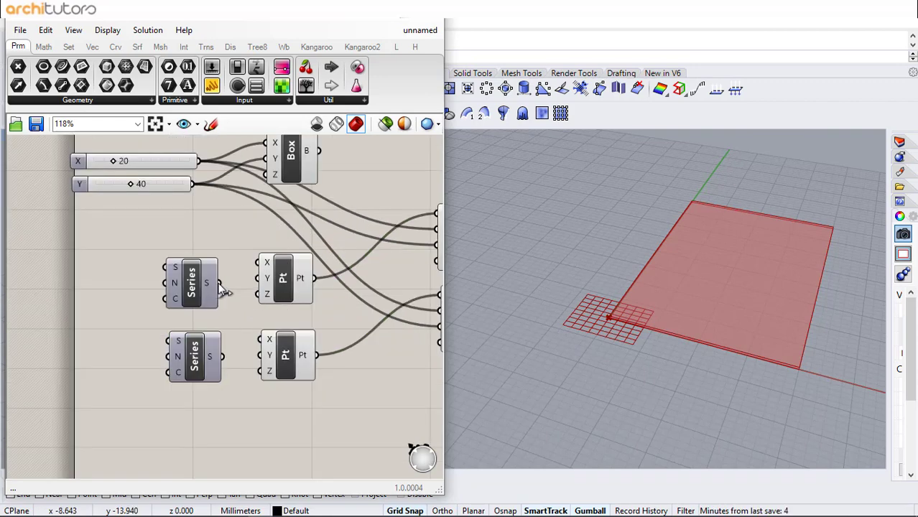
pyautogui.moveTo(220, 283); pyautogui.dragTo(258, 293)
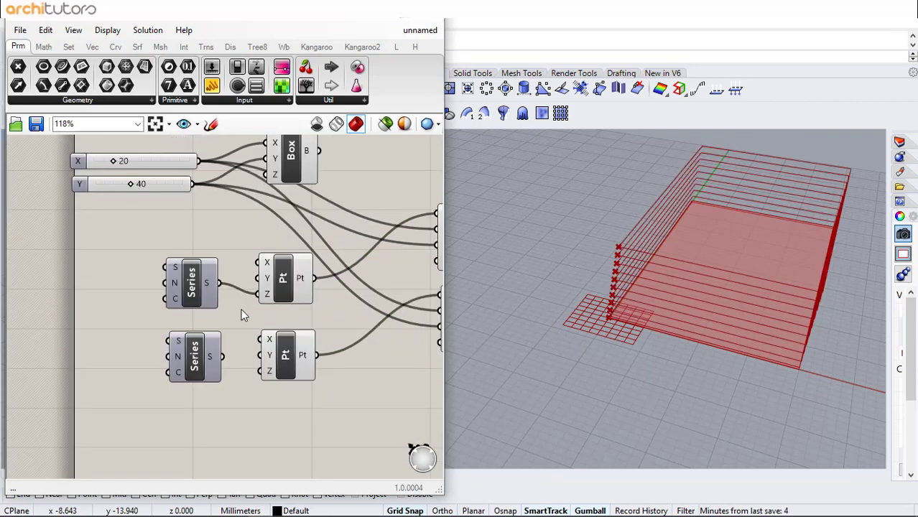
pyautogui.moveTo(209, 397); pyautogui.dragTo(160, 252)
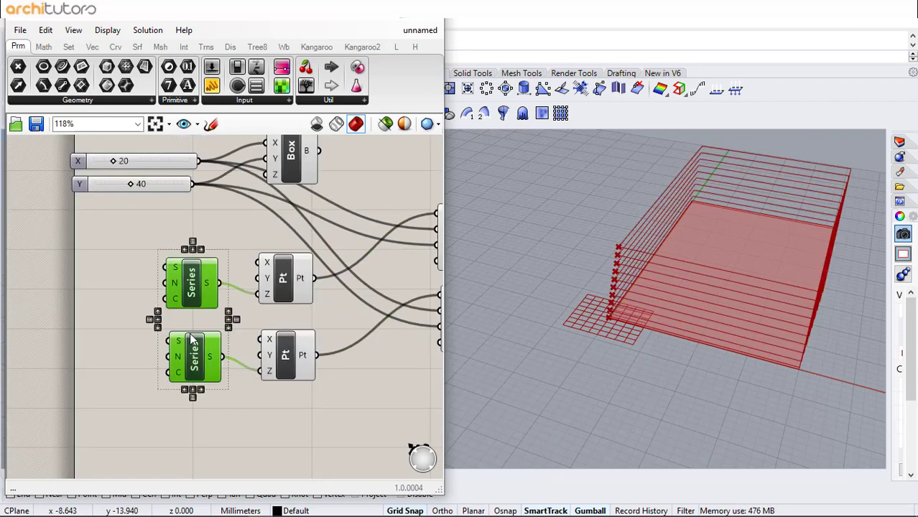
pyautogui.moveTo(192, 284); pyautogui.dragTo(198, 314)
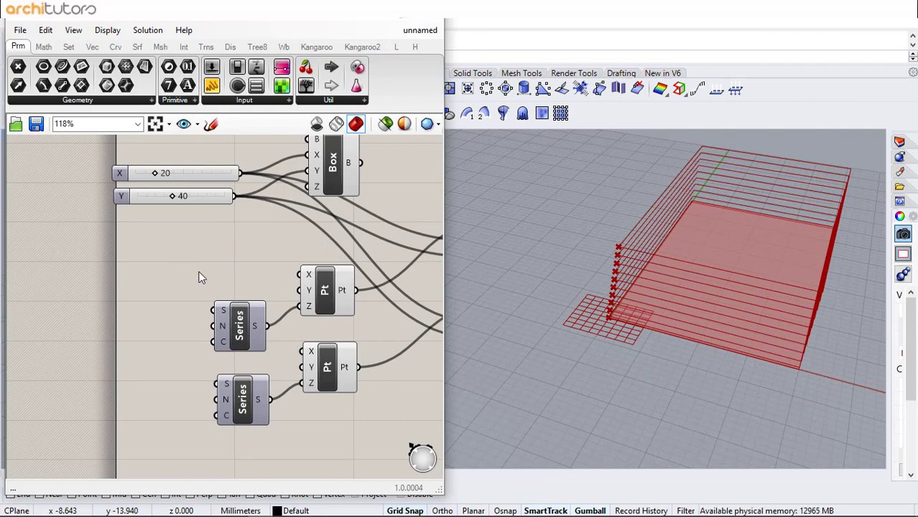
# - Add a Multiplication component below the Y slider and connect its result to the Box's Z input
pyautogui.doubleClick(199, 278)
pyautogui.write('multi')
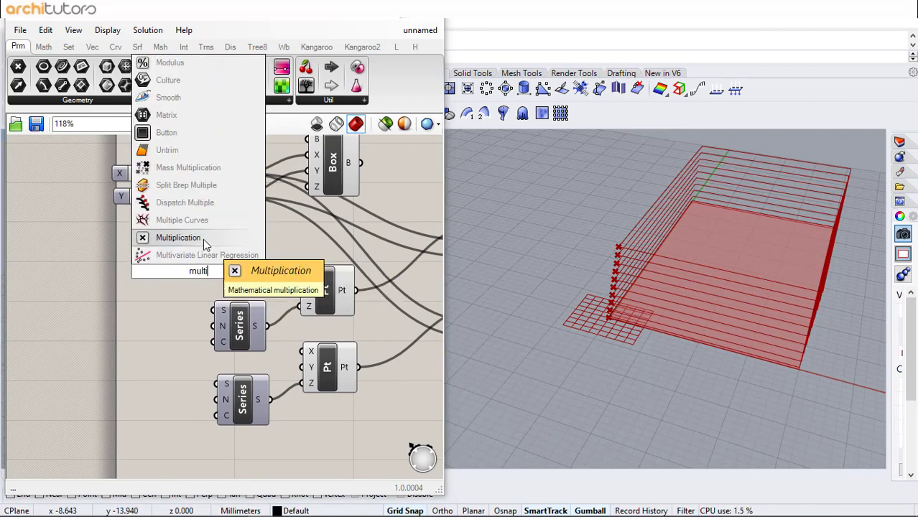
pyautogui.click(203, 238)
pyautogui.moveTo(227, 283); pyautogui.dragTo(251, 244)
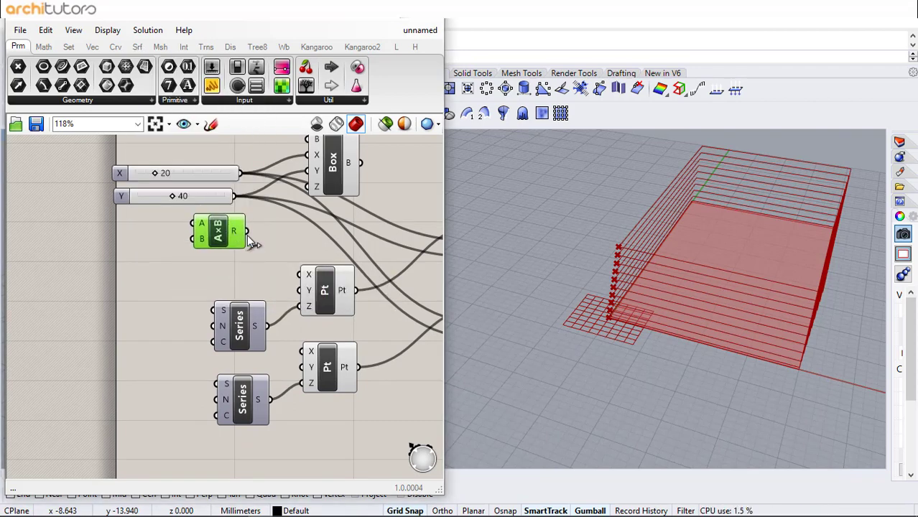
pyautogui.moveTo(311, 195); pyautogui.dragTo(309, 189)
# - Add a number slider set to 2 and connect it to Multiplication input A and the upper Series' start and step inputs
pyautogui.click(212, 275)
pyautogui.moveTo(212, 275); pyautogui.dragTo(250, 261, button='right')
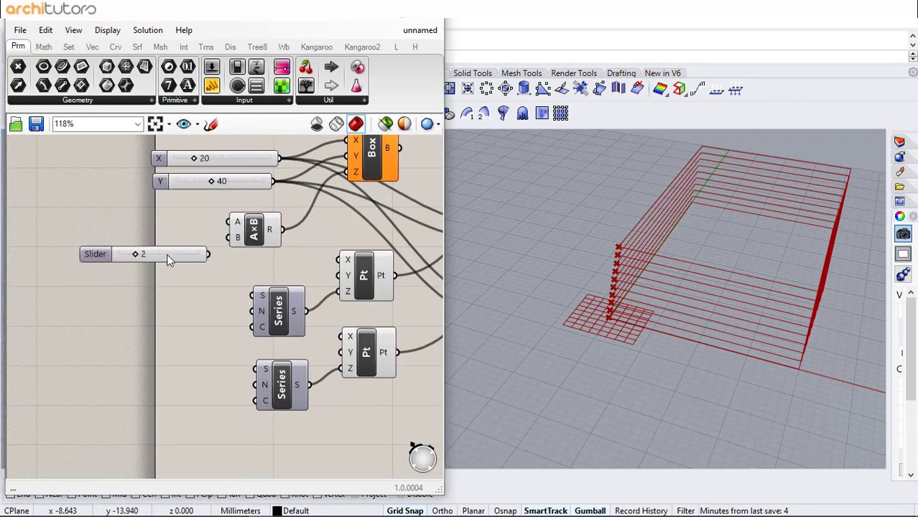
pyautogui.moveTo(166, 254); pyautogui.dragTo(143, 280)
pyautogui.moveTo(221, 227); pyautogui.dragTo(228, 221)
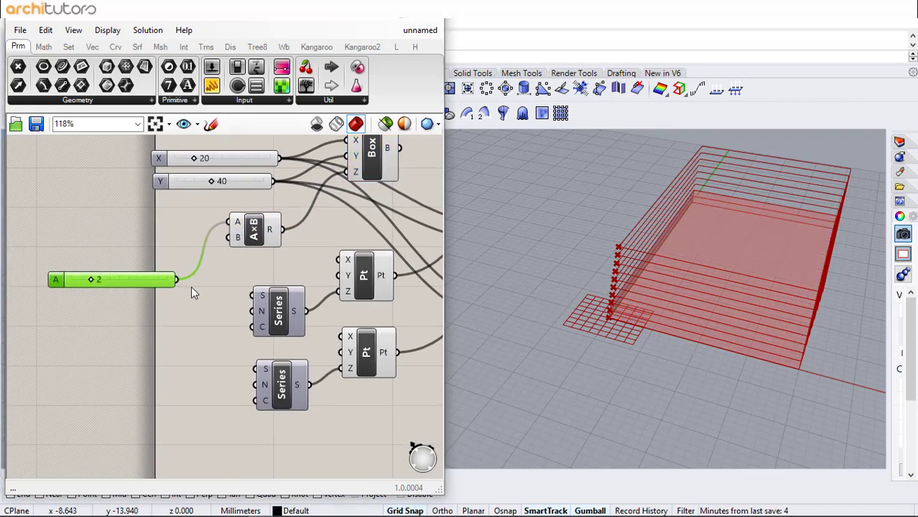
pyautogui.moveTo(234, 295); pyautogui.dragTo(252, 295)
pyautogui.moveTo(176, 280); pyautogui.dragTo(251, 311)
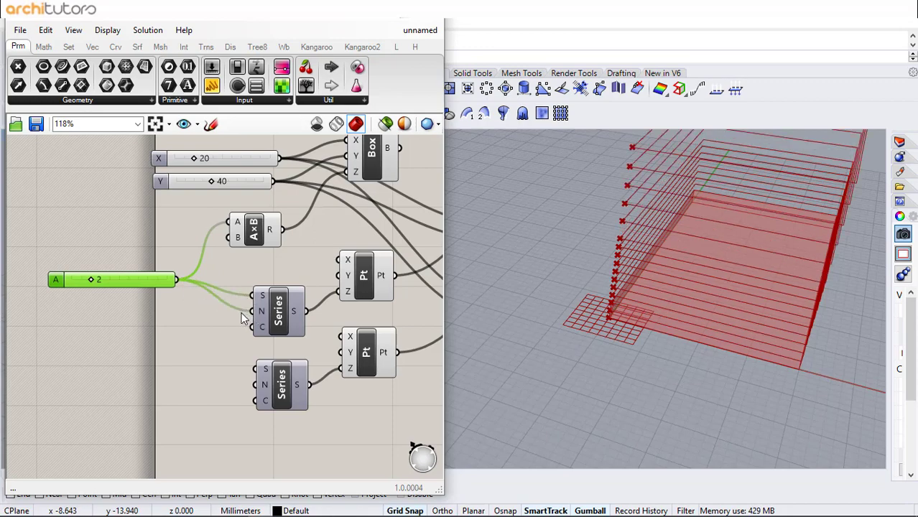
pyautogui.moveTo(156, 280); pyautogui.dragTo(137, 280)
pyautogui.click(201, 337)
# - Add a number slider set to 40 and connect it to Multiplication input B and both Series' count inputs
pyautogui.scroll(-4, 491, 327)
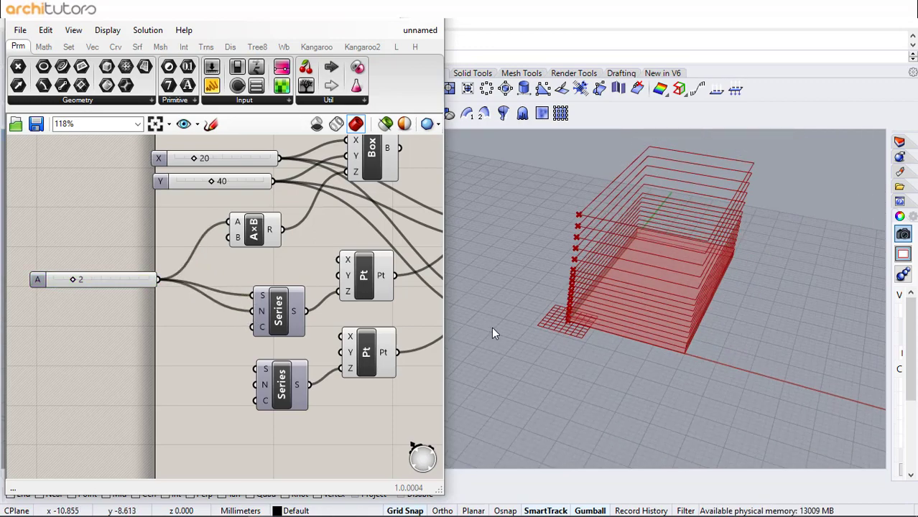
pyautogui.scroll(2, 494, 330)
pyautogui.doubleClick(71, 310)
pyautogui.write('40')
pyautogui.press('Return')
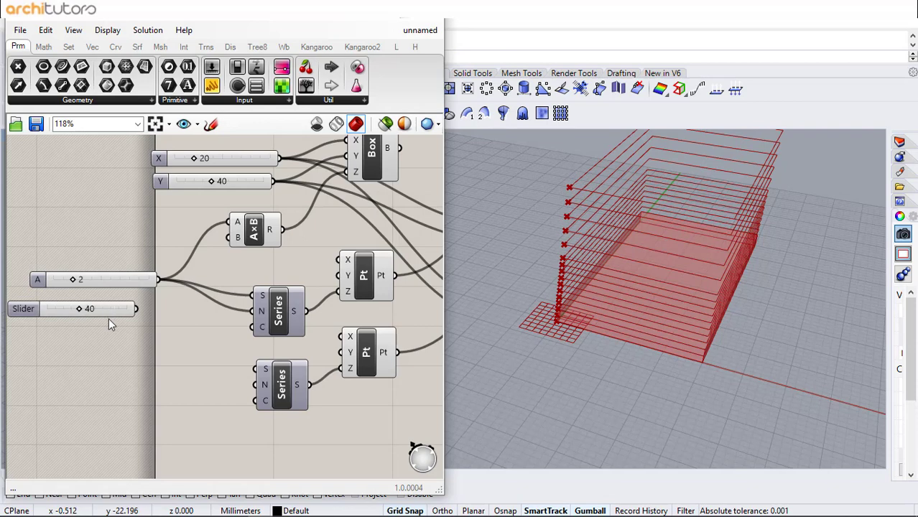
pyautogui.moveTo(114, 309); pyautogui.dragTo(237, 237)
pyautogui.moveTo(229, 339); pyautogui.dragTo(255, 327)
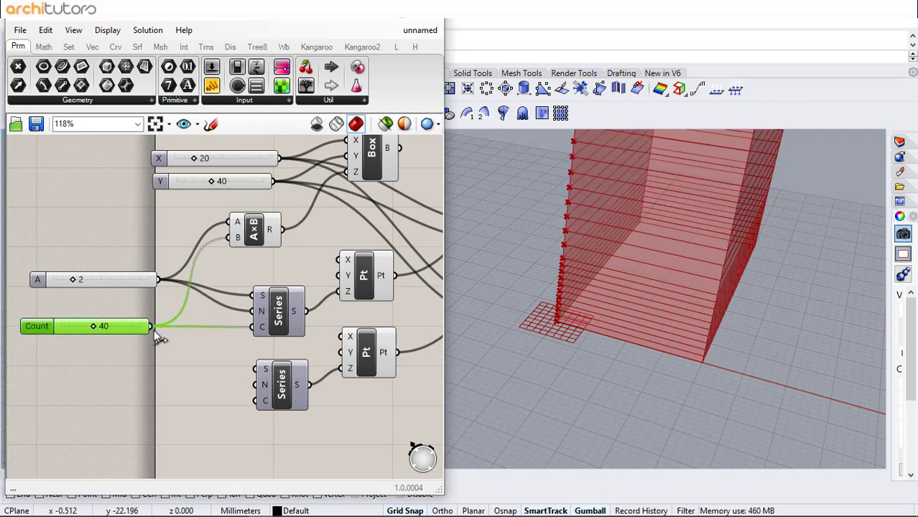
pyautogui.moveTo(152, 327); pyautogui.dragTo(257, 400)
# - Add a number slider set to 0.25 and connect it to the lower Series' start and step inputs
pyautogui.click(129, 381)
pyautogui.doubleClick(118, 381)
pyautogui.write('0')
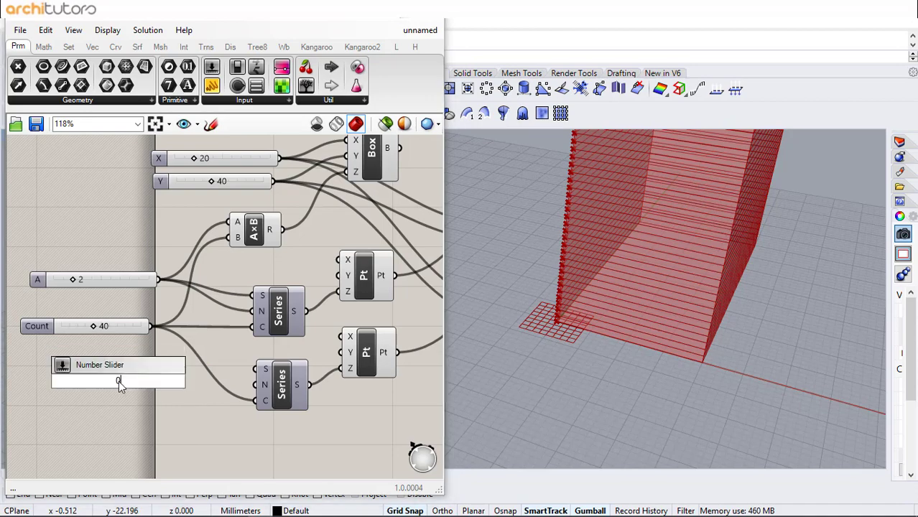
pyautogui.write('.25')
pyautogui.press('Return')
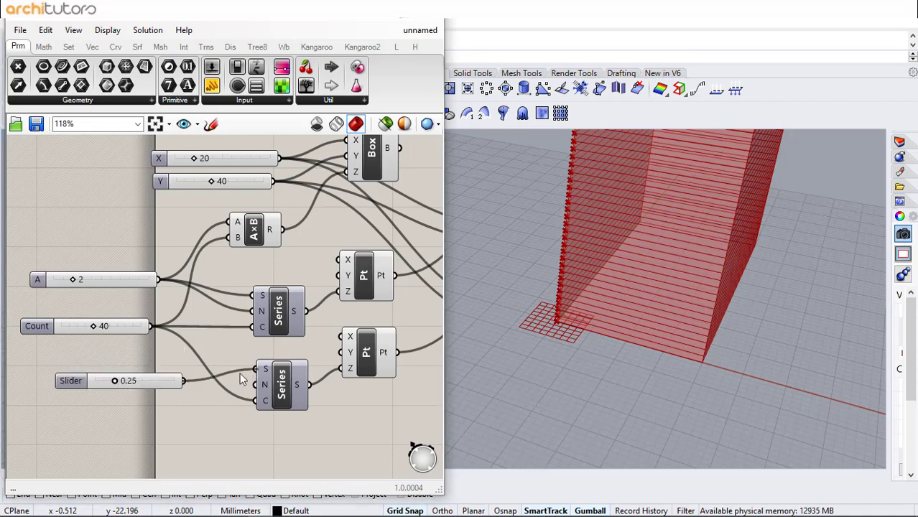
pyautogui.moveTo(241, 379)
pyautogui.mouseDown()
pyautogui.moveTo(191, 381)
pyautogui.moveTo(255, 384)
pyautogui.mouseUp()
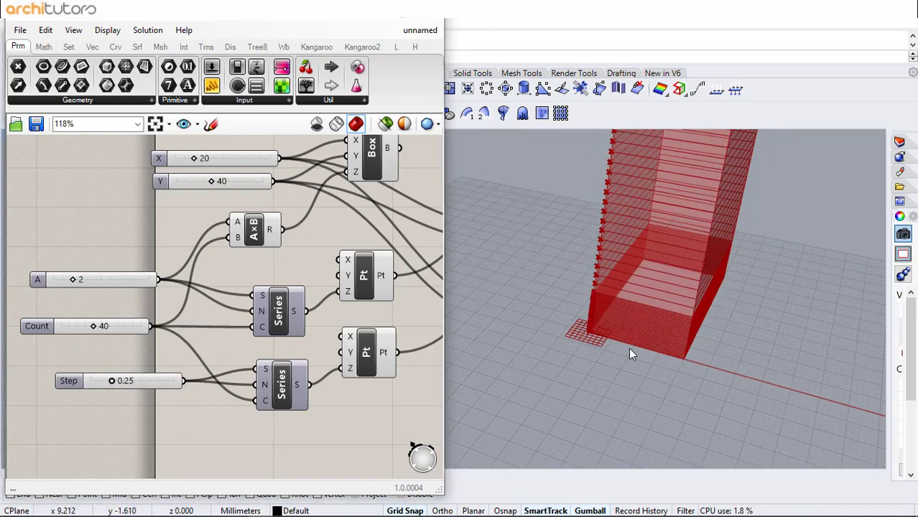
# - Examine the box and its two stacks of rectangles from several angles in the 3D viewport
pyautogui.scroll(-6, 628, 352)
pyautogui.scroll(8, 643, 233)
pyautogui.moveTo(618, 328); pyautogui.dragTo(722, 267, button='right')
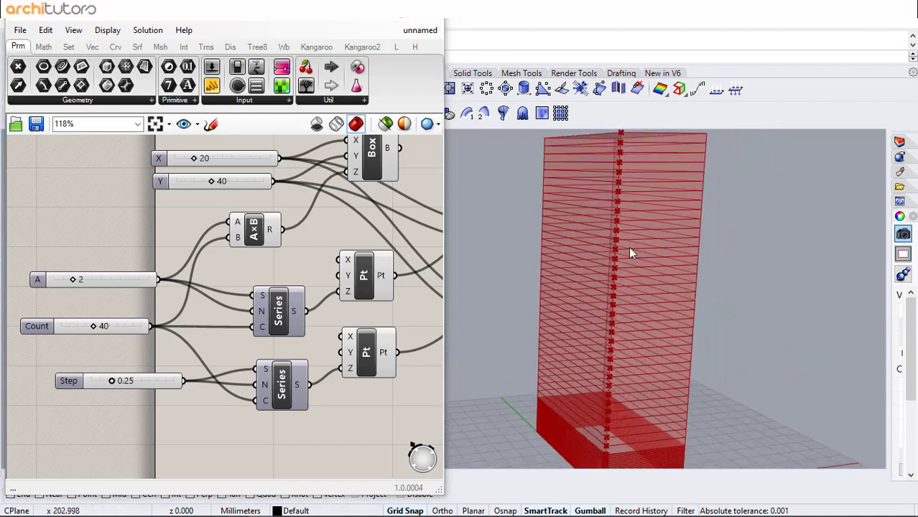
pyautogui.scroll(-3, 629, 250)
pyautogui.scroll(9, 620, 410)
pyautogui.moveTo(629, 418); pyautogui.dragTo(530, 354, button='right')
pyautogui.scroll(-4, 530, 355)
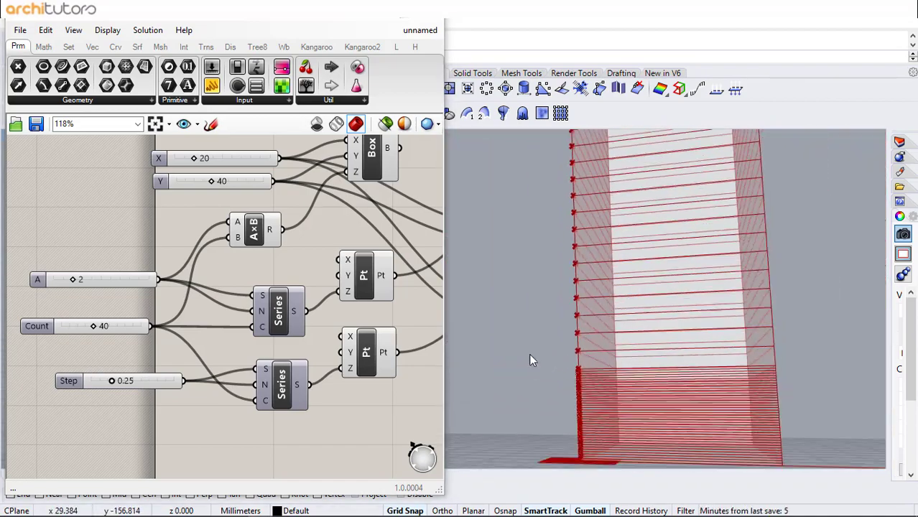
pyautogui.scroll(-4, 530, 359)
pyautogui.moveTo(605, 349); pyautogui.dragTo(479, 364, button='right')
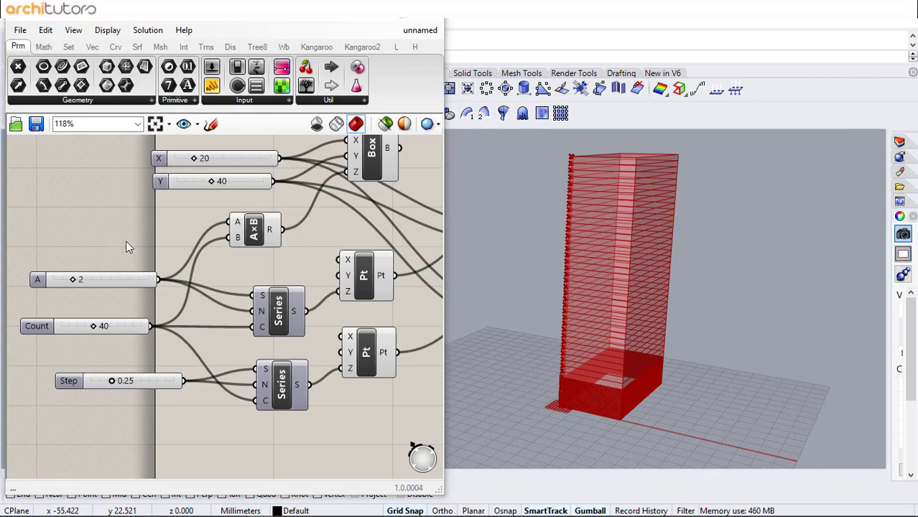
# - Add two Horizontal Frames components and connect each Rectangle's R output to the curve input of its own one
pyautogui.scroll(-3, 129, 243)
pyautogui.moveTo(426, 269); pyautogui.dragTo(252, 268, button='right')
pyautogui.scroll(2, 298, 246)
pyautogui.doubleClick(296, 244)
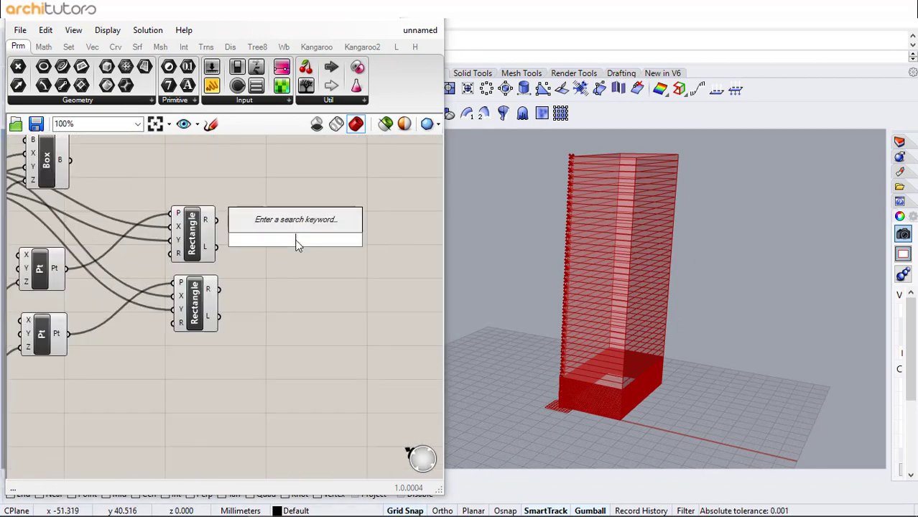
pyautogui.write('horiz')
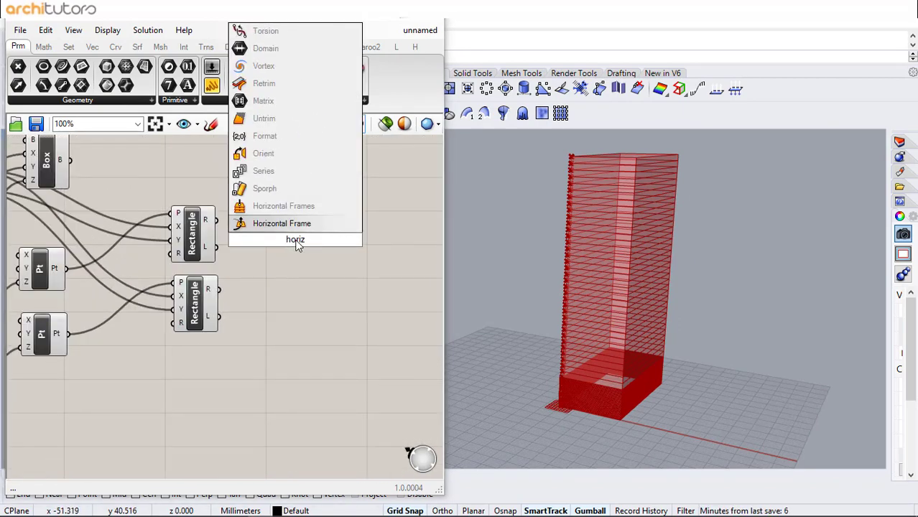
pyautogui.click(284, 206)
pyautogui.scroll(1, 286, 206)
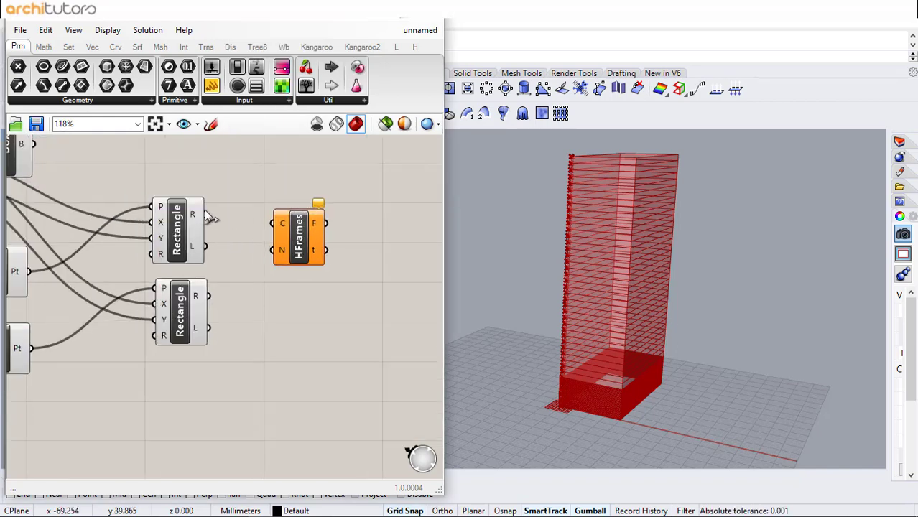
pyautogui.moveTo(205, 214); pyautogui.dragTo(302, 325)
# - Add a number slider set to 40 and connect it to the N input of both Horizontal Frames components
pyautogui.scroll(2, 248, 290)
pyautogui.doubleClick(246, 287)
pyautogui.write('40')
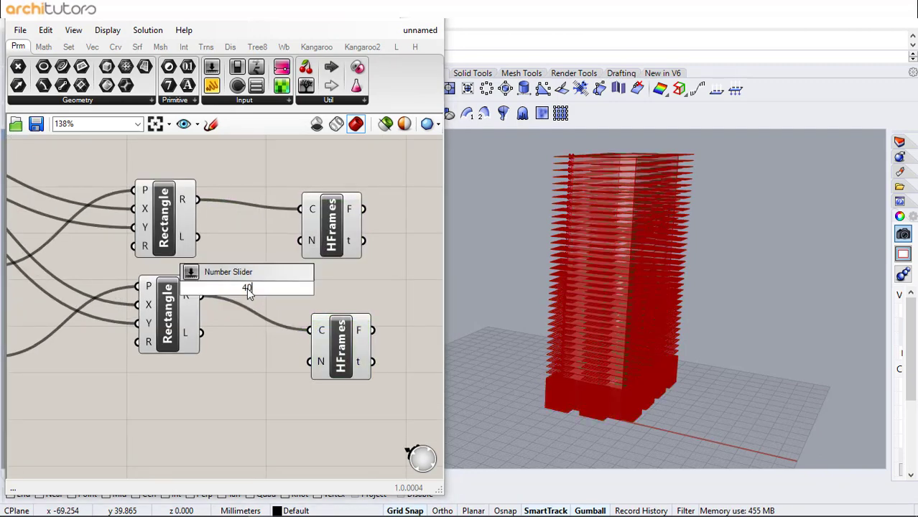
pyautogui.press('Return')
pyautogui.moveTo(173, 318); pyautogui.dragTo(173, 350)
pyautogui.moveTo(319, 291); pyautogui.dragTo(301, 240)
pyautogui.moveTo(265, 289); pyautogui.dragTo(311, 361)
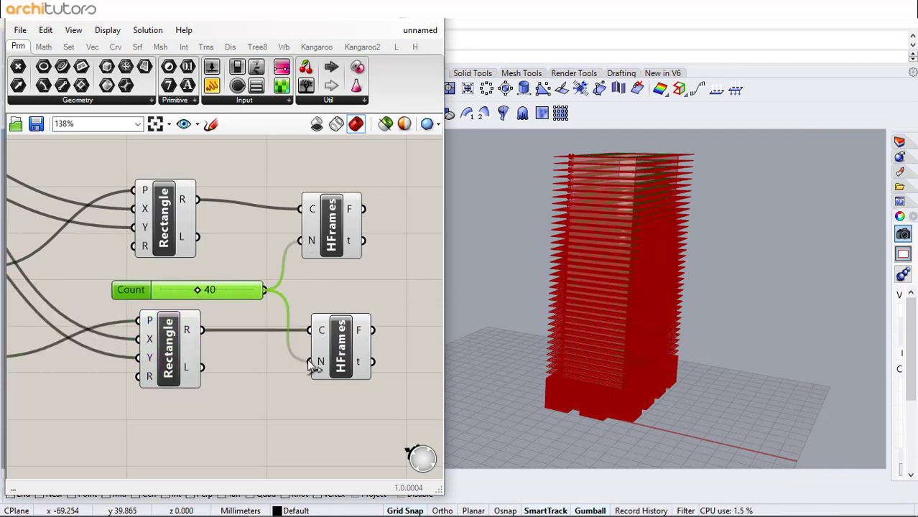
pyautogui.click(346, 288)
# - Turn off the preview of the Box, point, Series and Rectangle components upstream of the Horizontal Frames
pyautogui.scroll(-5, 346, 283)
pyautogui.moveTo(296, 175); pyautogui.dragTo(126, 363)
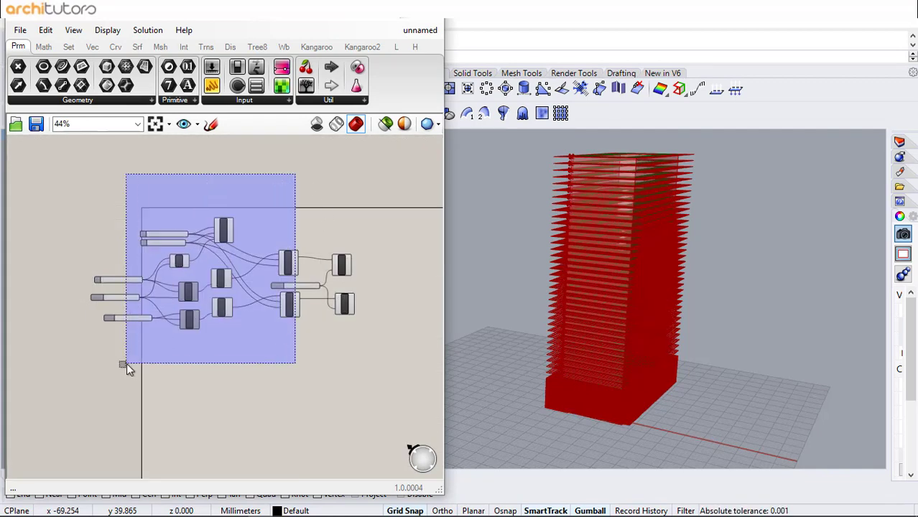
pyautogui.middleClick(225, 369)
pyautogui.click(258, 240)
pyautogui.scroll(4, 257, 232)
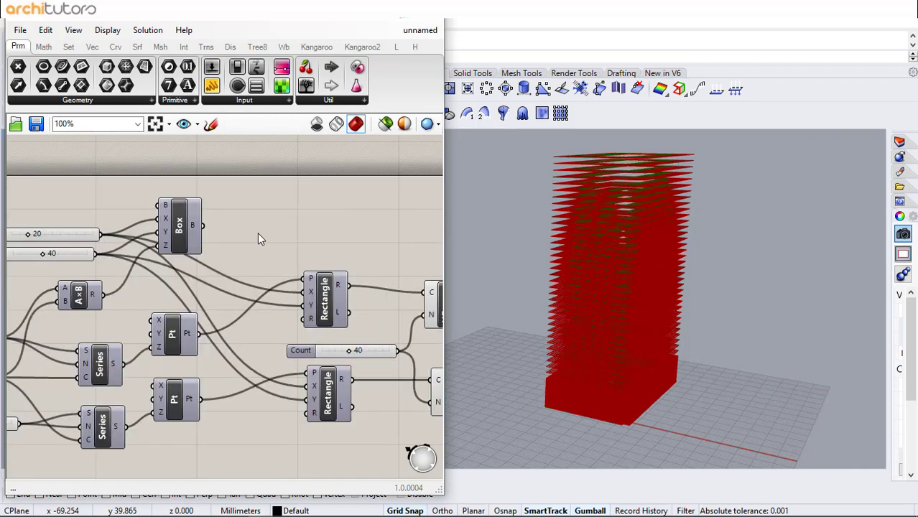
# - Turn the preview of the Box component back on
pyautogui.click(181, 226)
pyautogui.middleClick(185, 229)
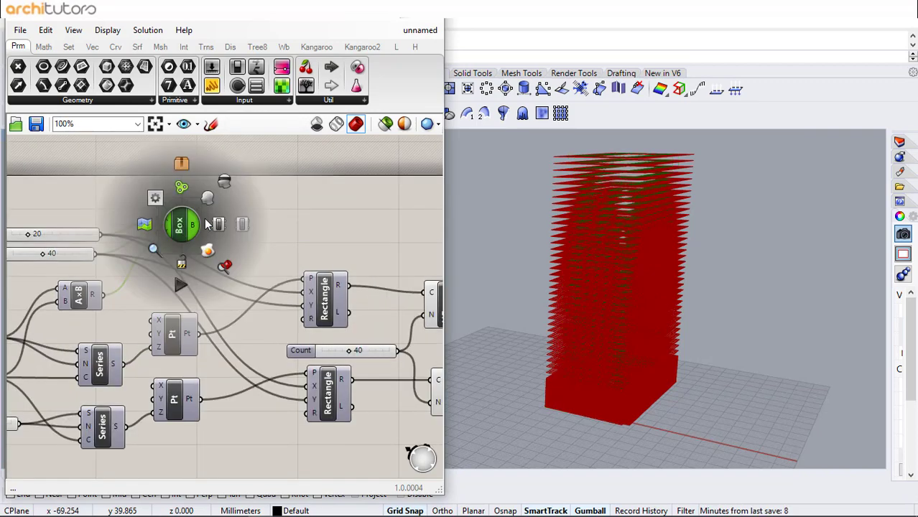
pyautogui.click(277, 226)
pyautogui.moveTo(287, 242); pyautogui.dragTo(139, 209, button='right')
pyautogui.scroll(1, 299, 322)
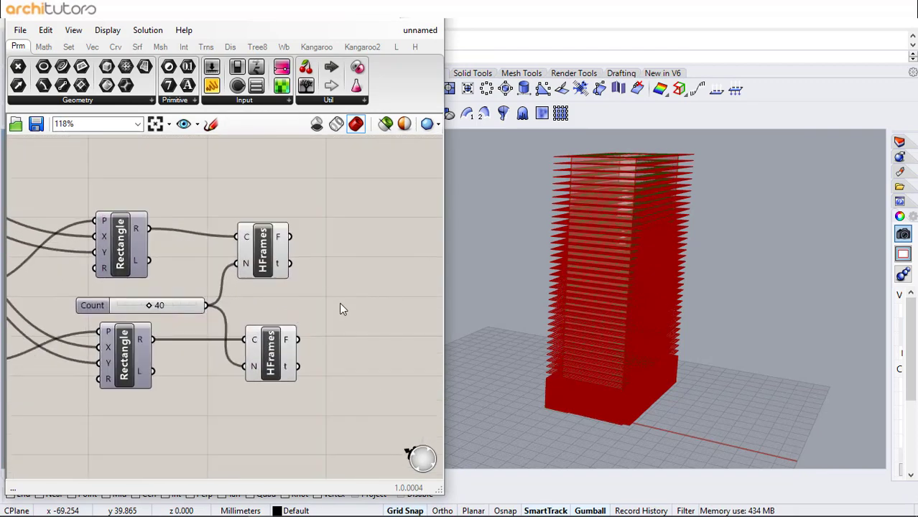
# - Add a Deconstruct Plane component and connect the upper Horizontal Frames' F output to its P input
pyautogui.doubleClick(313, 249)
pyautogui.write('deco')
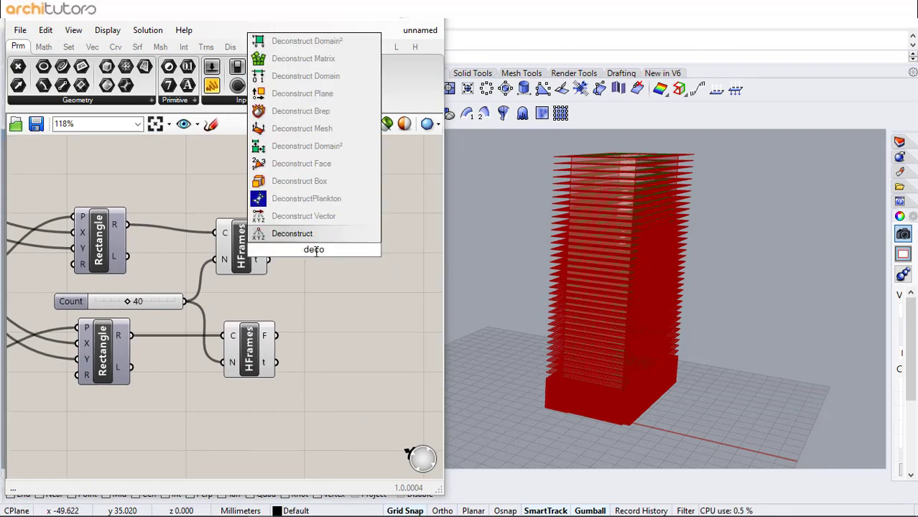
pyautogui.write('nstruct pl')
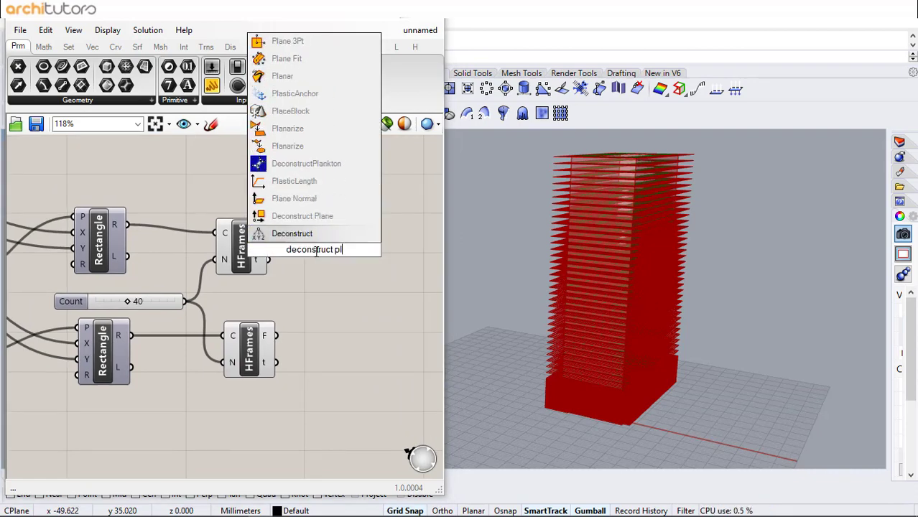
pyautogui.write('ane')
pyautogui.press('Return')
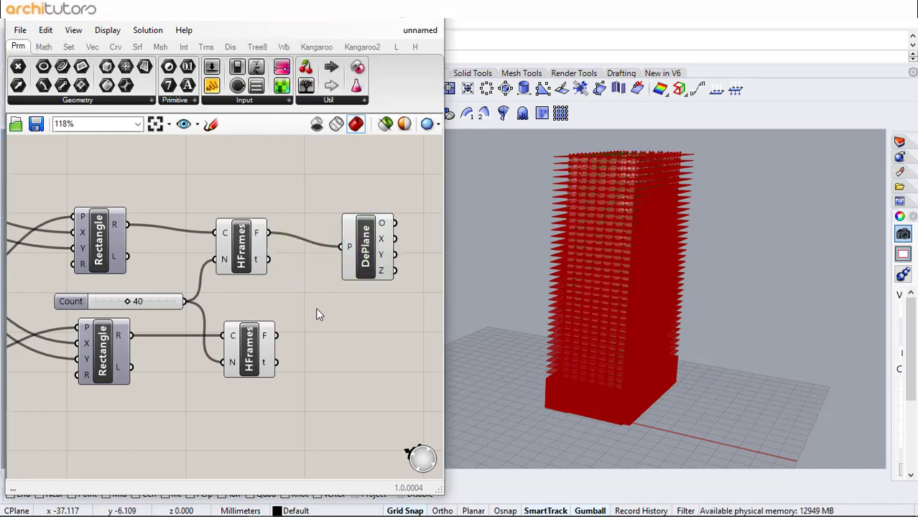
pyautogui.moveTo(315, 308); pyautogui.dragTo(206, 291, button='right')
pyautogui.click(309, 228)
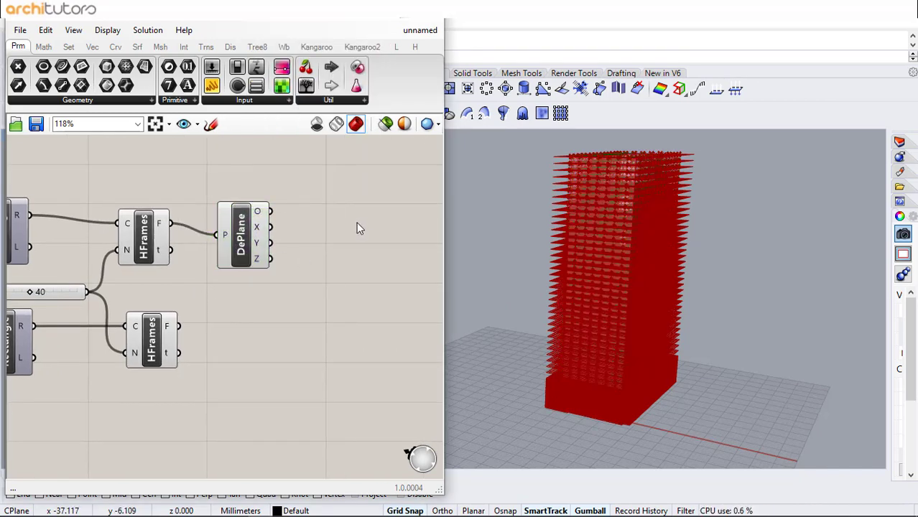
# - Add a Move component and connect Deconstruct Plane's O output to its G input
pyautogui.doubleClick(356, 222)
pyautogui.write('move')
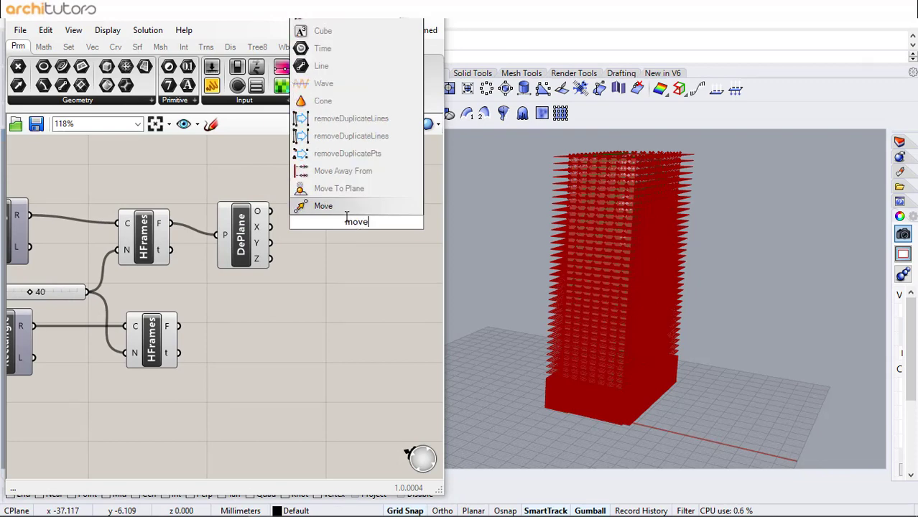
pyautogui.press('Return')
pyautogui.scroll(1, 345, 221)
pyautogui.moveTo(258, 211); pyautogui.dragTo(422, 231)
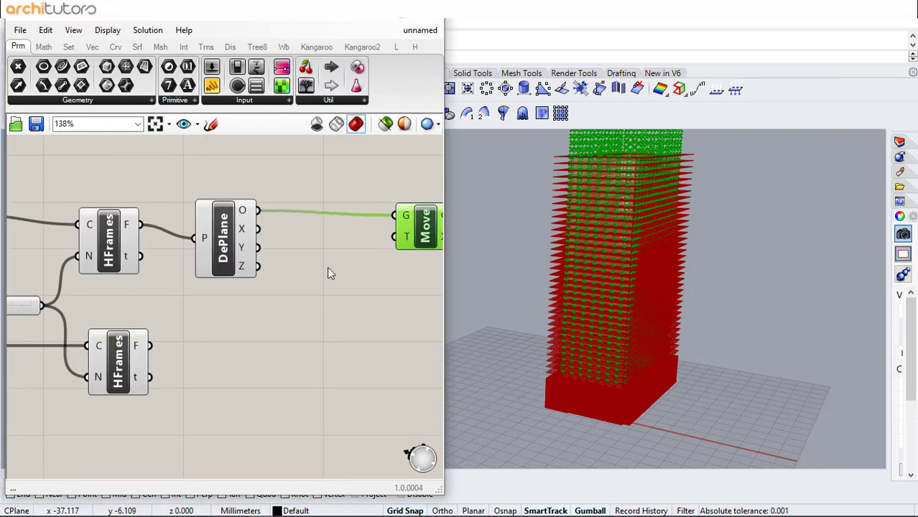
pyautogui.click(326, 269)
pyautogui.moveTo(326, 269); pyautogui.dragTo(285, 256, button='right')
# - Add a Reverse vector component and connect Deconstruct Plane's Y output to its V input
pyautogui.doubleClick(265, 282)
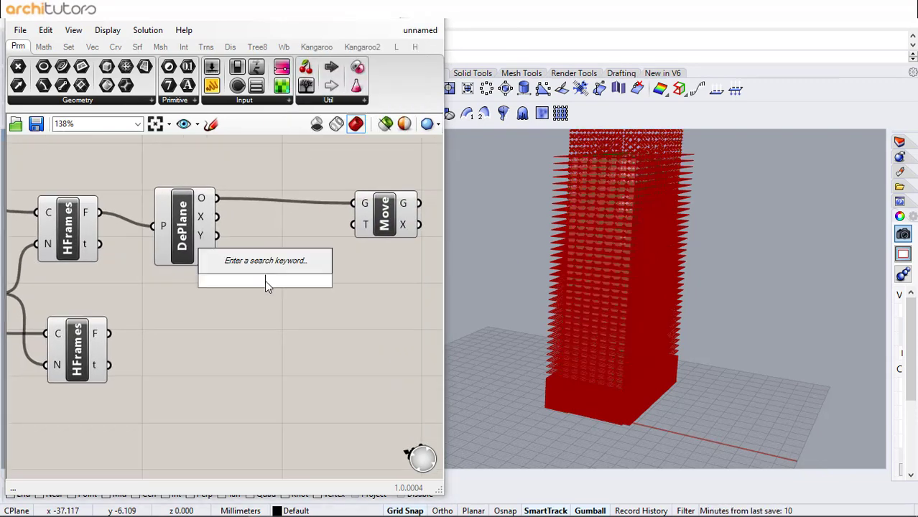
pyautogui.write('reverse')
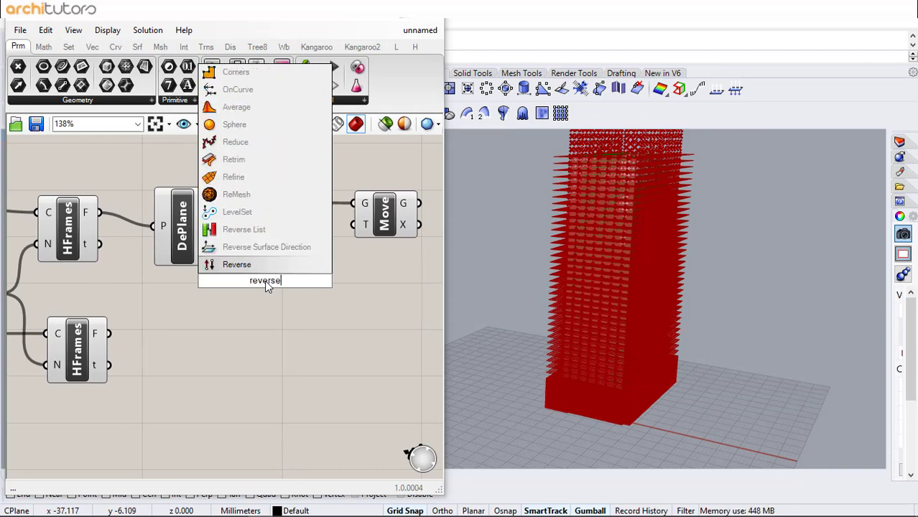
pyautogui.press('Return')
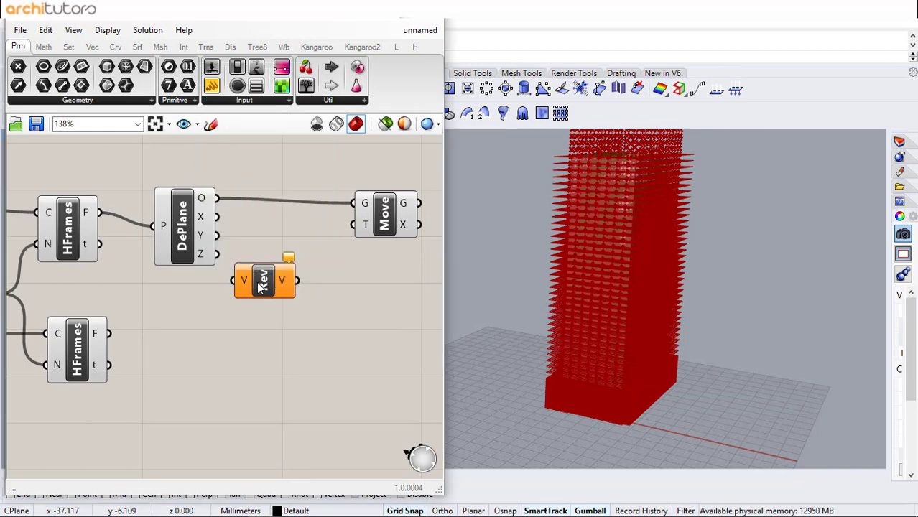
pyautogui.click(211, 330)
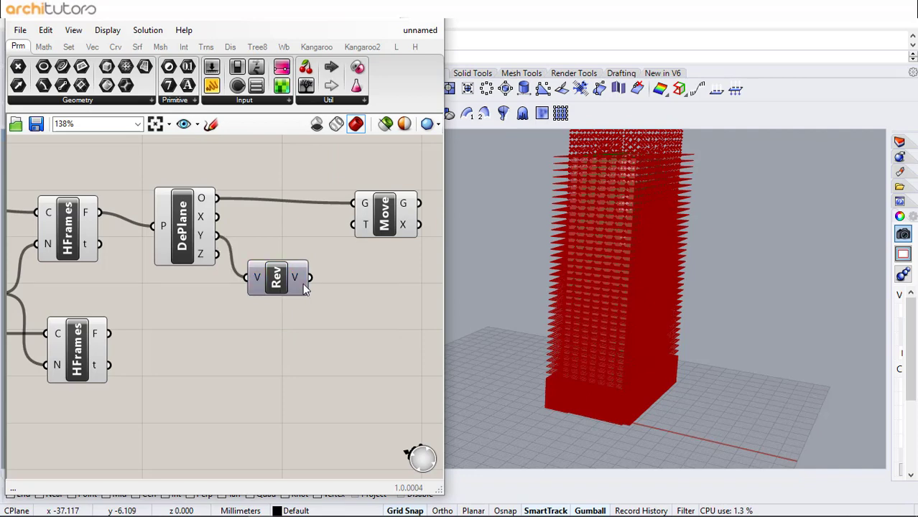
# - Add an Amplitude component between Reverse and Move, wiring Reverse's output to its V input and its own output to Move's T input
pyautogui.doubleClick(343, 300)
pyautogui.write('amp')
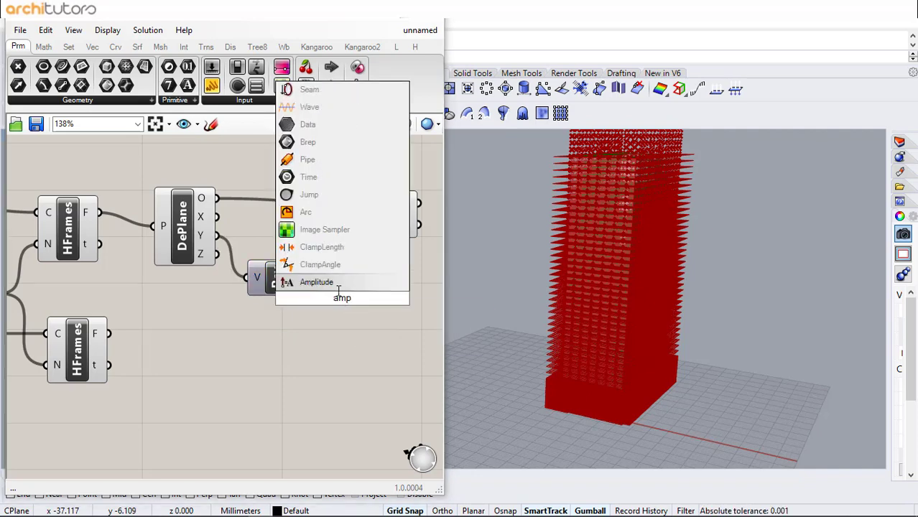
pyautogui.press('Return')
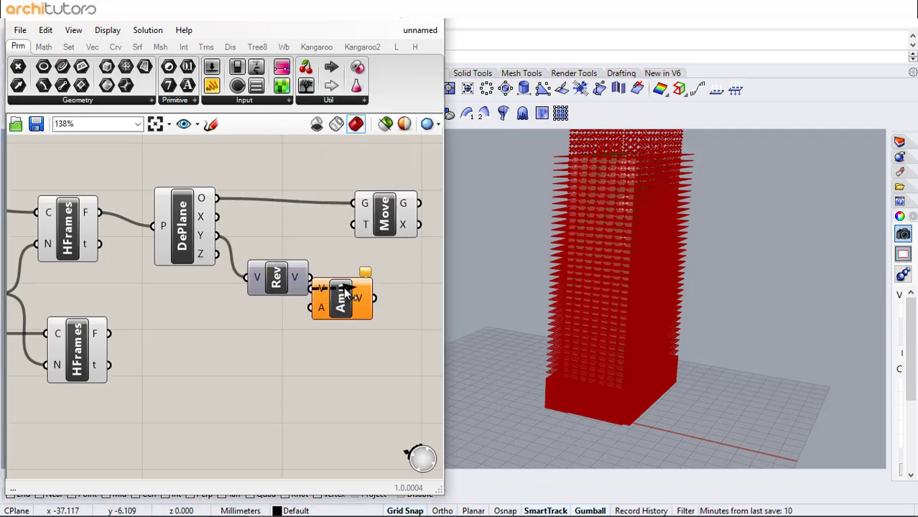
pyautogui.moveTo(346, 291)
pyautogui.mouseDown()
pyautogui.moveTo(364, 288)
pyautogui.moveTo(332, 286)
pyautogui.mouseUp()
pyautogui.moveTo(392, 296); pyautogui.dragTo(354, 224)
pyautogui.moveTo(381, 223); pyautogui.dragTo(437, 228)
pyautogui.moveTo(363, 262)
pyautogui.mouseDown()
pyautogui.moveTo(359, 280)
pyautogui.moveTo(373, 263)
pyautogui.moveTo(374, 272)
pyautogui.mouseUp()
pyautogui.click(242, 274)
# - Add a PerlinNoise component and connect the lower Horizontal Frames' F output to its Pt input
pyautogui.scroll(-1, 251, 276)
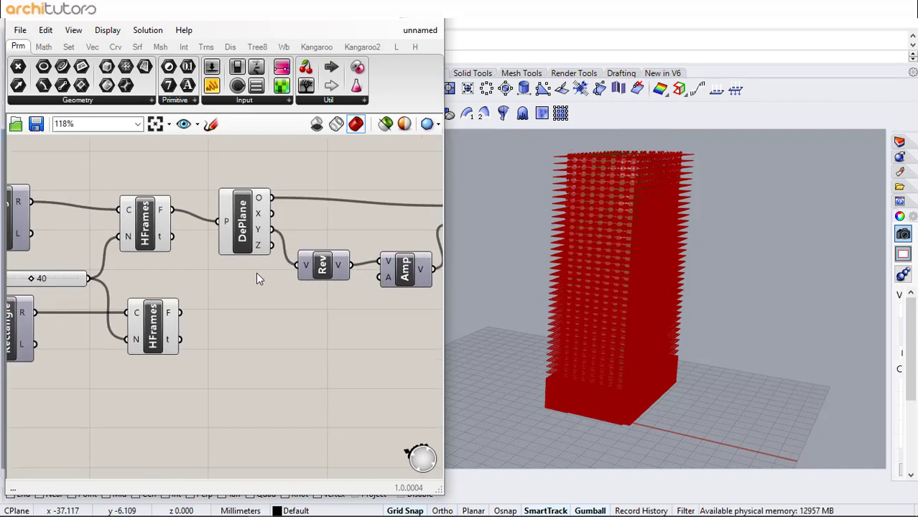
pyautogui.doubleClick(228, 330)
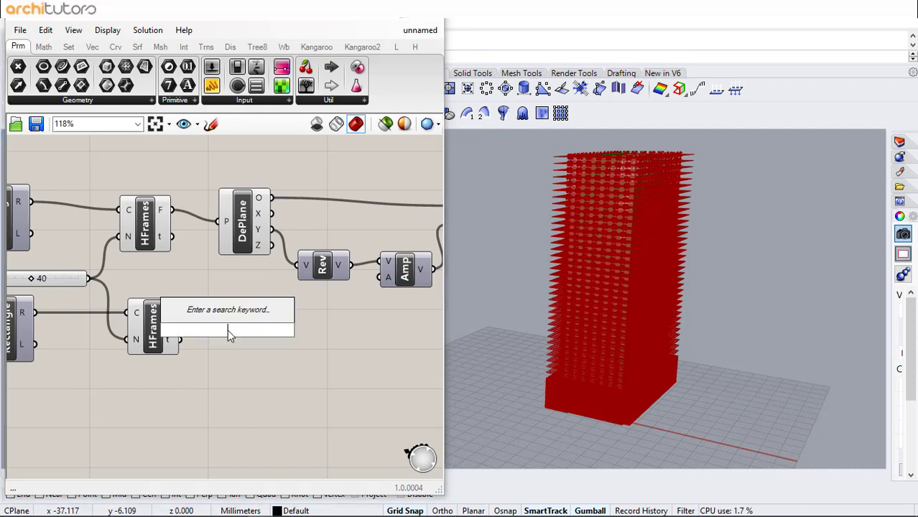
pyautogui.write('per')
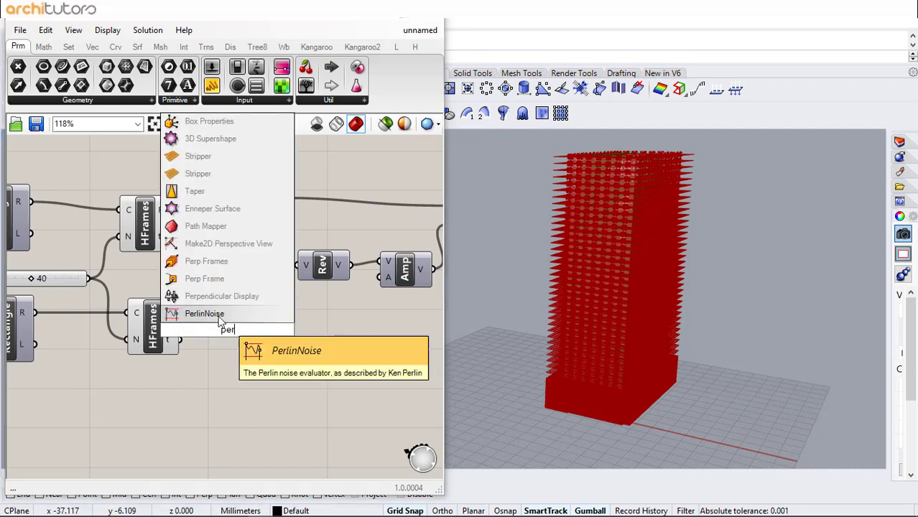
pyautogui.press('Return')
pyautogui.moveTo(186, 313); pyautogui.dragTo(247, 314)
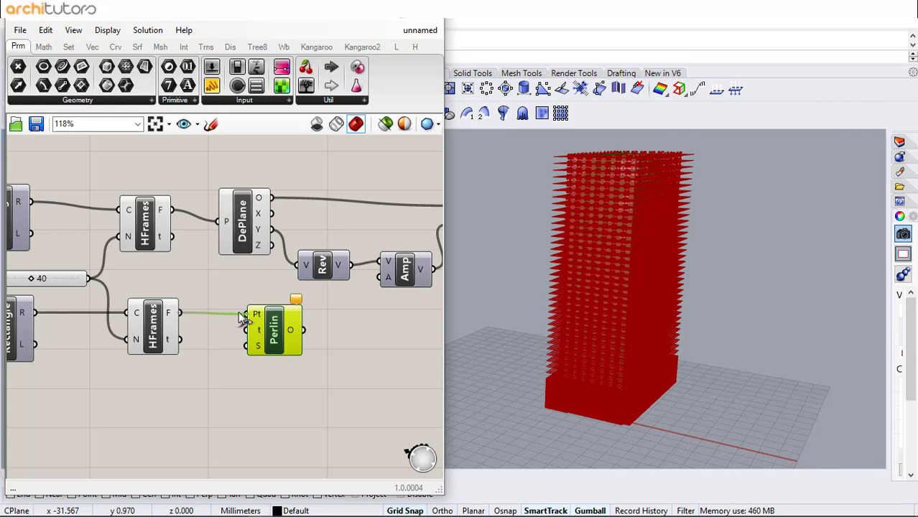
pyautogui.scroll(1, 195, 376)
# - Add a number slider set to 4.20 and connect it to the PerlinNoise component's S input
pyautogui.doubleClick(206, 372)
pyautogui.write('4')
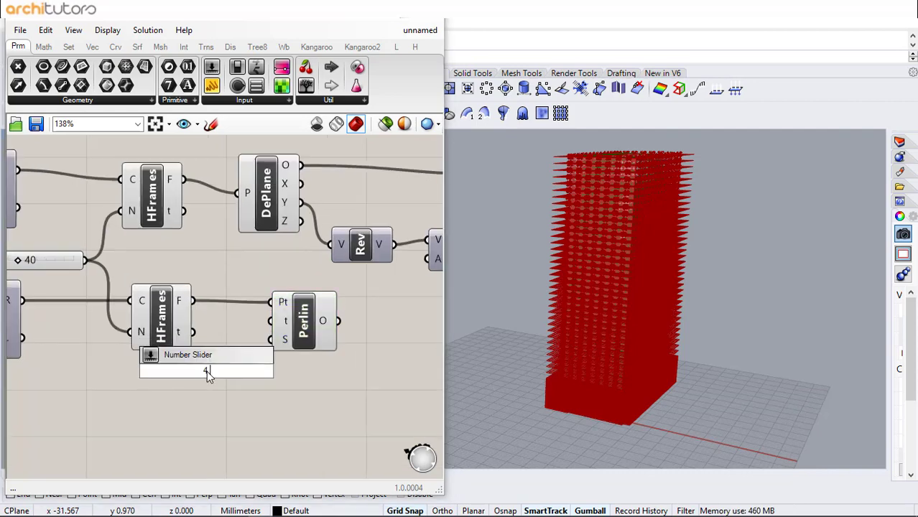
pyautogui.write('.2')
pyautogui.press('Return')
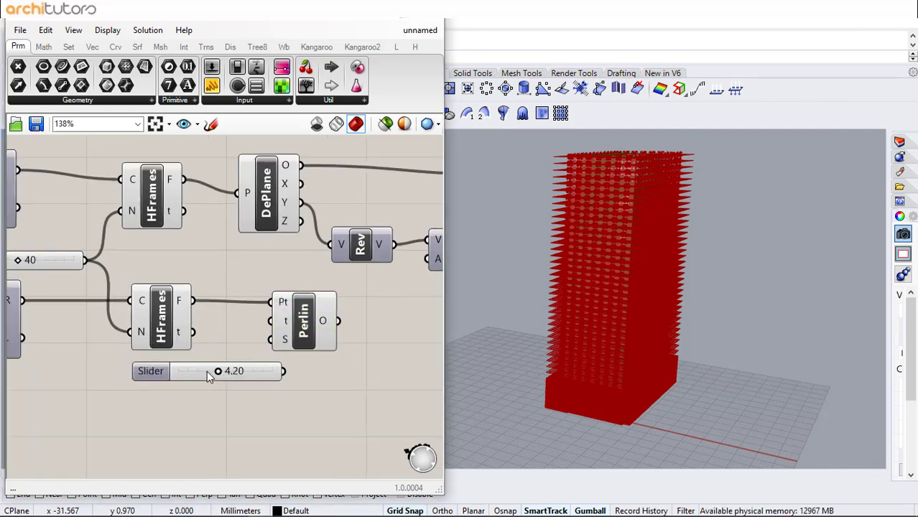
pyautogui.moveTo(207, 371); pyautogui.dragTo(232, 400)
pyautogui.click(267, 357)
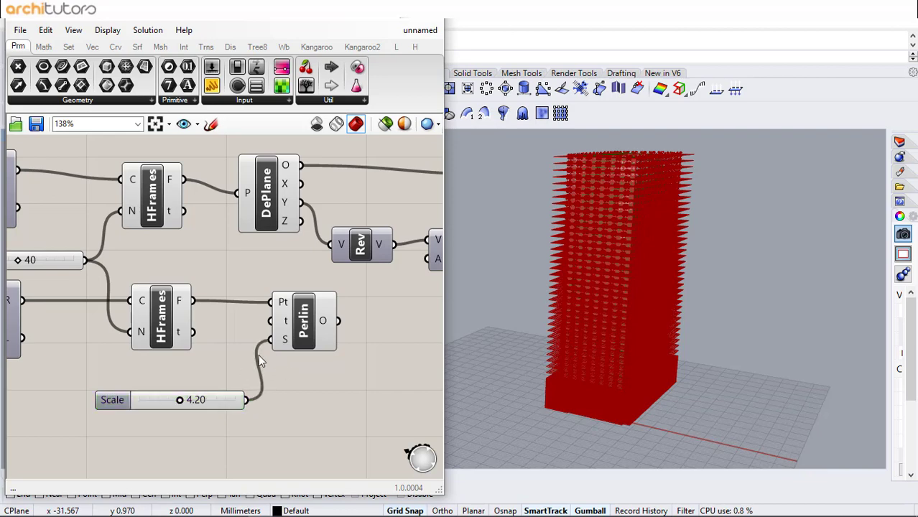
# - Move the PerlinNoise branch farther below the Deconstruct Plane branch and shift the Move component farther from Amplitude
pyautogui.scroll(-1, 304, 342)
pyautogui.moveTo(304, 342); pyautogui.dragTo(162, 328, button='right')
pyautogui.moveTo(217, 318); pyautogui.dragTo(10, 413)
pyautogui.moveTo(160, 339); pyautogui.dragTo(151, 406)
pyautogui.click(197, 317)
pyautogui.moveTo(226, 312); pyautogui.dragTo(204, 304, button='right')
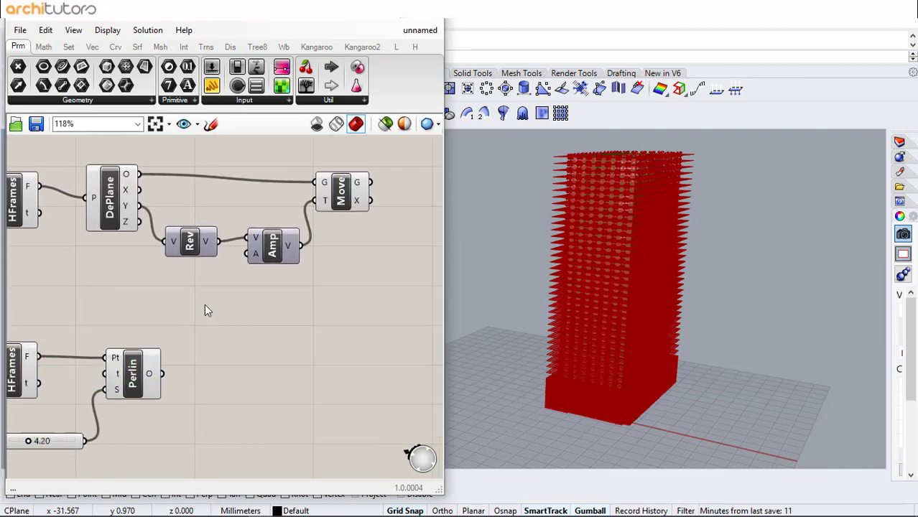
pyautogui.moveTo(332, 190); pyautogui.dragTo(379, 191)
pyautogui.click(295, 293)
# - Add a Remap Numbers component and connect PerlinNoise's O output to its V input
pyautogui.doubleClick(220, 372)
pyautogui.write('rem')
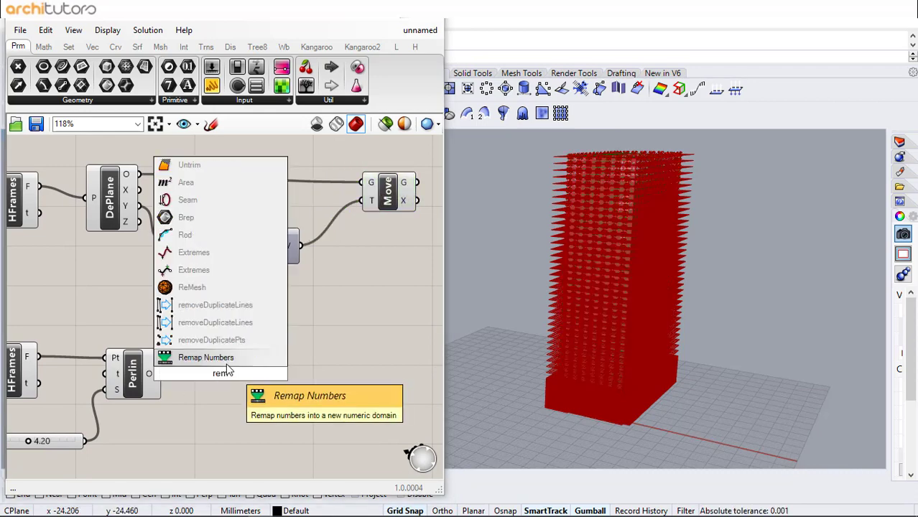
pyautogui.click(215, 357)
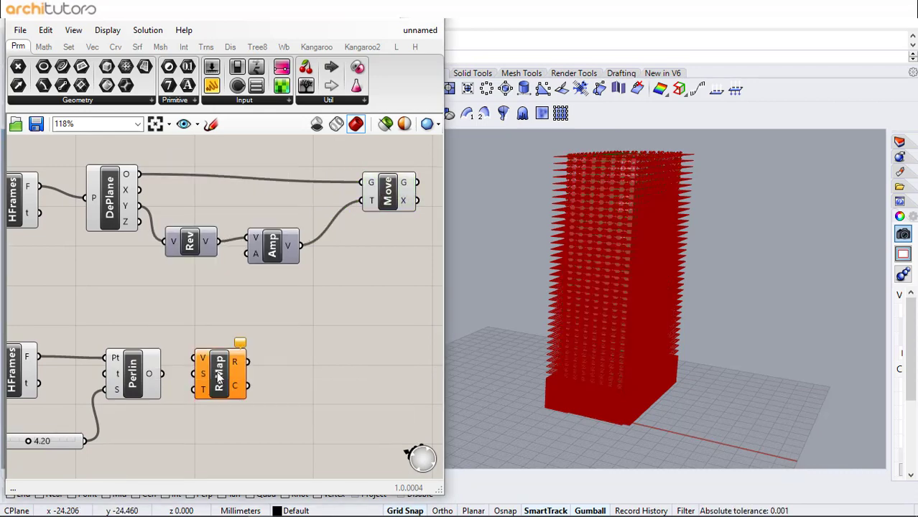
pyautogui.moveTo(231, 362); pyautogui.dragTo(232, 360)
pyautogui.moveTo(237, 384); pyautogui.dragTo(258, 406)
pyautogui.click(213, 398)
pyautogui.moveTo(211, 397); pyautogui.dragTo(231, 365, button='right')
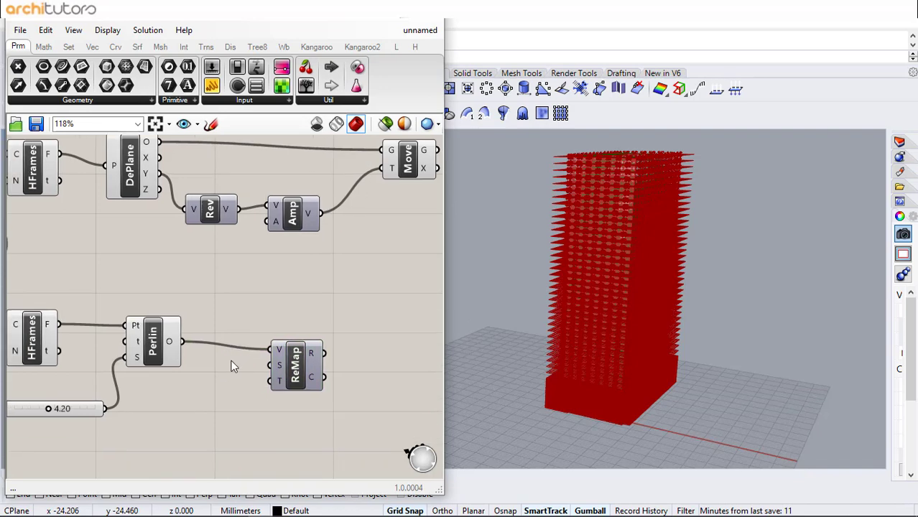
# - Add number sliders set to 1 and 2 and connect them to Remap Numbers' S and T inputs respectively
pyautogui.scroll(1, 198, 390)
pyautogui.doubleClick(199, 386)
pyautogui.write('1')
pyautogui.press('Return')
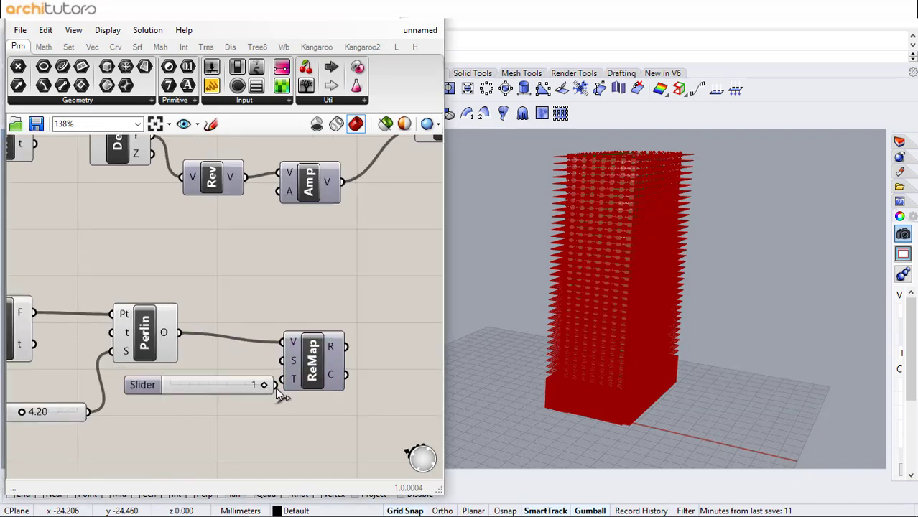
pyautogui.moveTo(299, 364); pyautogui.dragTo(316, 381)
pyautogui.doubleClick(218, 420)
pyautogui.write('2')
pyautogui.press('Return')
pyautogui.moveTo(280, 451); pyautogui.dragTo(230, 413)
pyautogui.click(347, 327)
pyautogui.moveTo(347, 331); pyautogui.dragTo(225, 350, button='right')
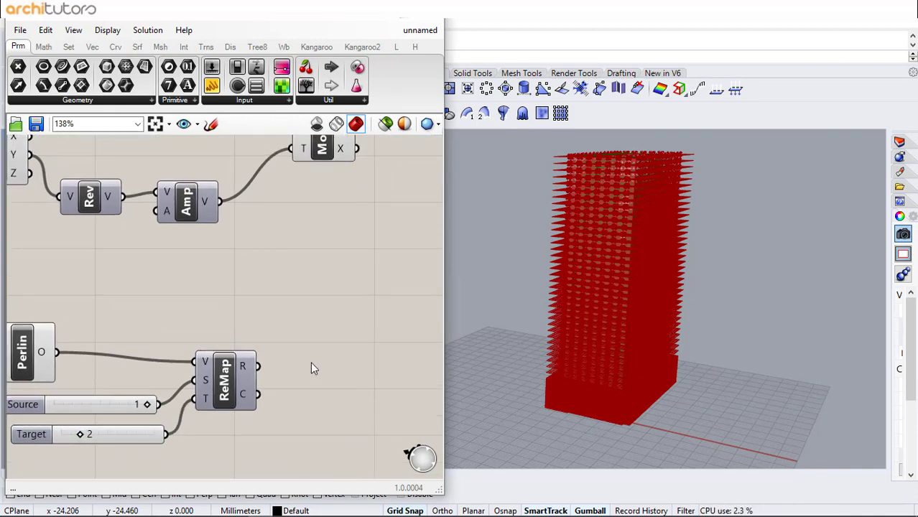
# - Add a Maximum and a Minimum component beyond Remap Numbers, placing Minimum below Maximum
pyautogui.doubleClick(310, 362)
pyautogui.write('ax')
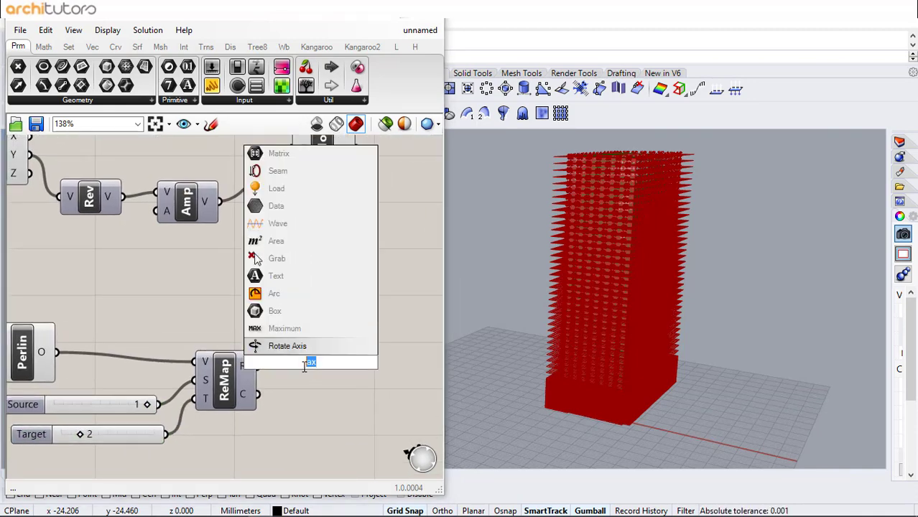
pyautogui.write('ax')
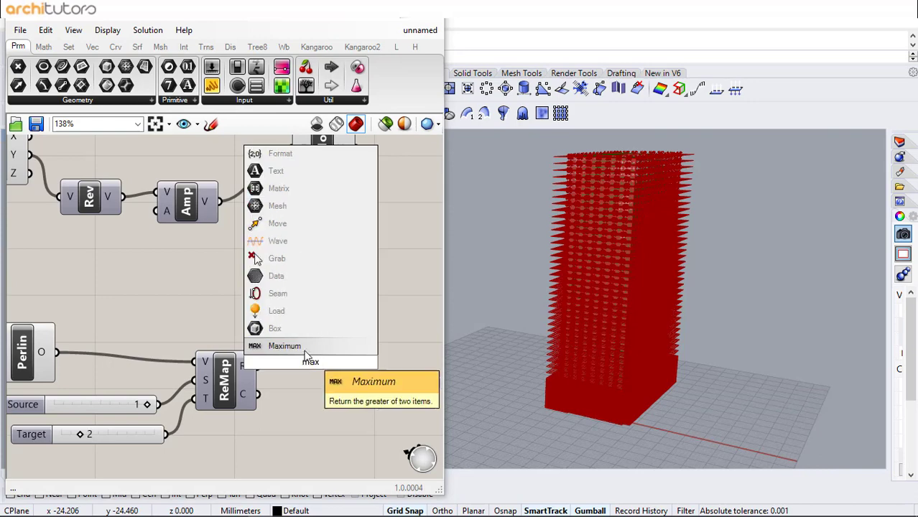
pyautogui.press('Return')
pyautogui.moveTo(283, 373); pyautogui.dragTo(310, 370)
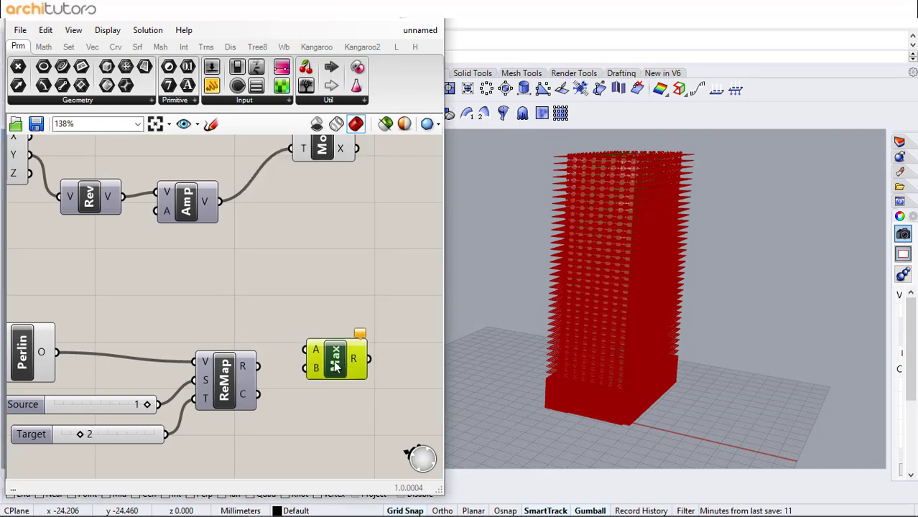
pyautogui.doubleClick(361, 420)
pyautogui.write('min')
pyautogui.press('Return')
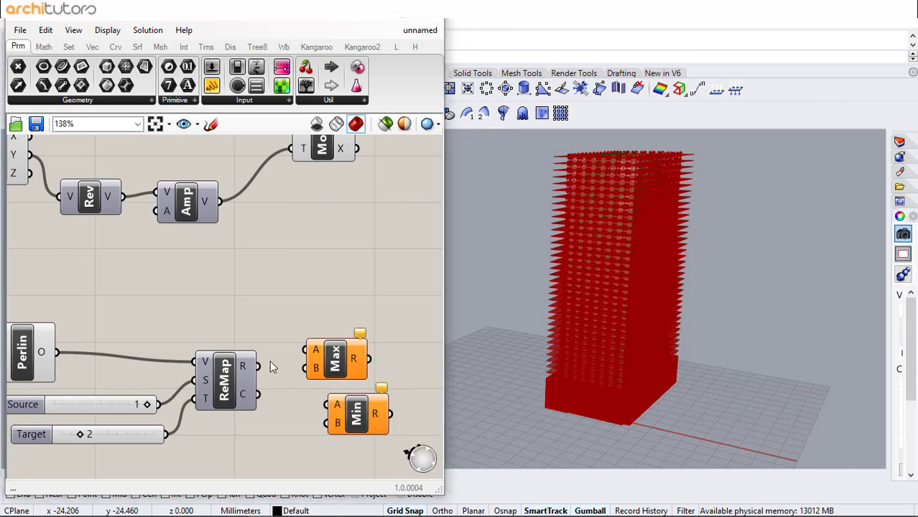
pyautogui.scroll(-2, 294, 371)
pyautogui.moveTo(330, 387); pyautogui.dragTo(324, 418)
pyautogui.moveTo(304, 331); pyautogui.dragTo(331, 340)
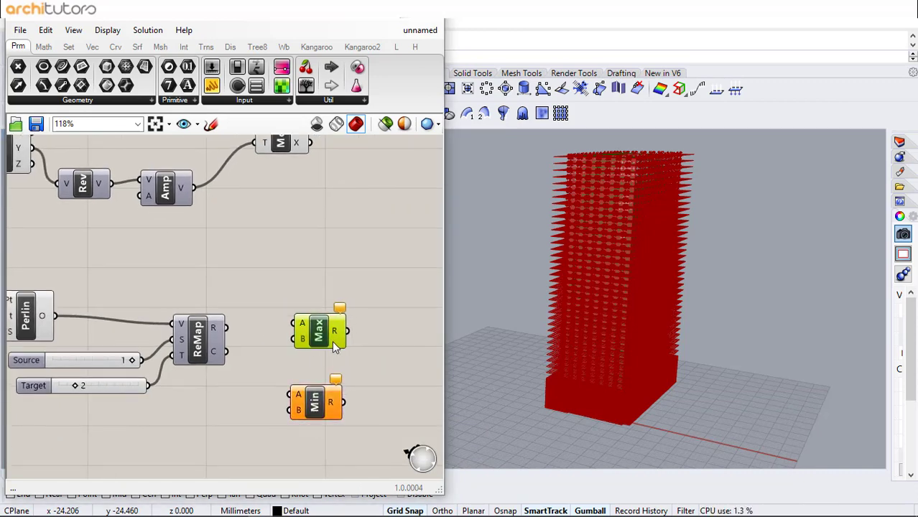
# - Add a number slider set to 0.20 and connect it to the B inputs of both Maximum and Minimum
pyautogui.click(218, 401)
pyautogui.doubleClick(219, 401)
pyautogui.write('0.2')
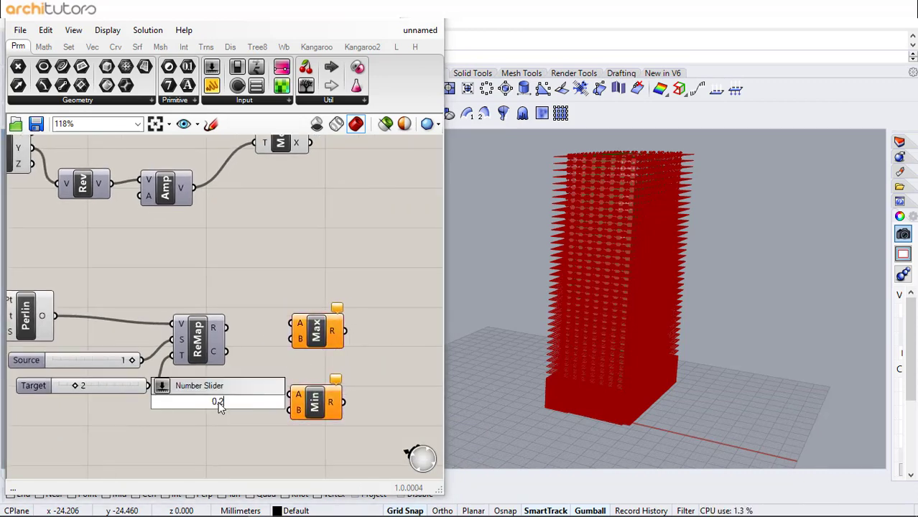
pyautogui.press('Return')
pyautogui.moveTo(314, 405); pyautogui.dragTo(340, 400)
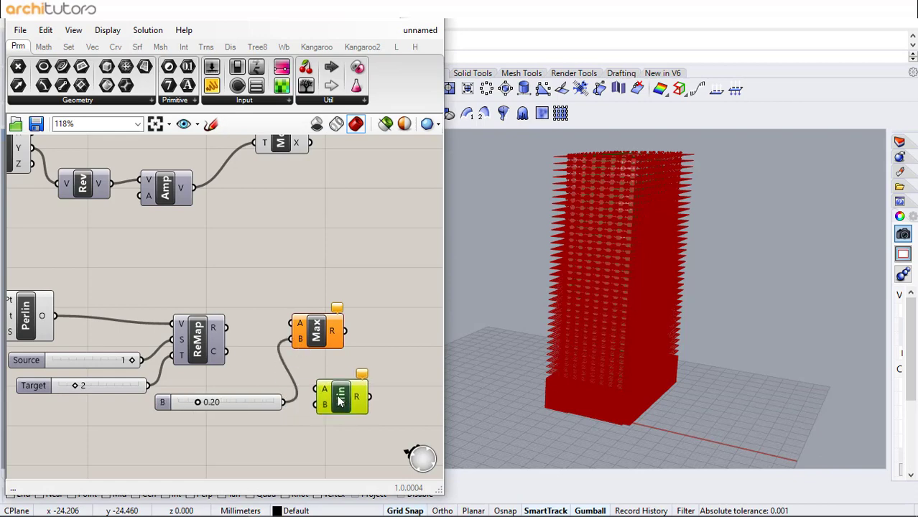
pyautogui.click(327, 374)
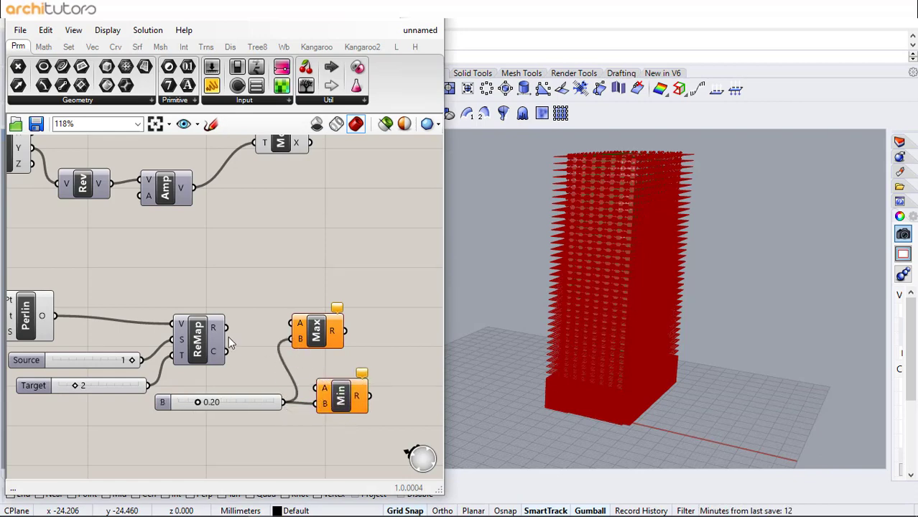
# - Connect Remap Numbers' R output to Maximum's A input and Maximum's R output to the repositioned Amplitude component's A input
pyautogui.moveTo(285, 327); pyautogui.dragTo(295, 324)
pyautogui.moveTo(310, 203); pyautogui.dragTo(243, 229, button='right')
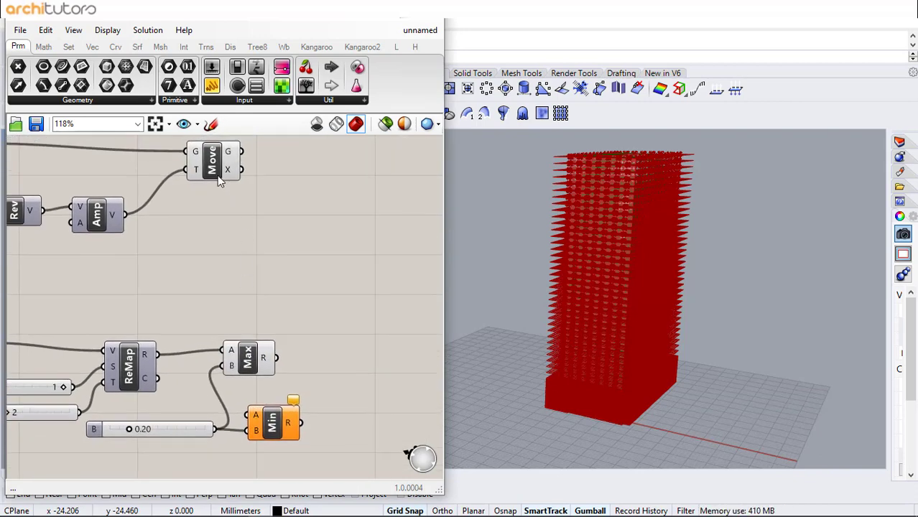
pyautogui.moveTo(218, 175); pyautogui.dragTo(271, 179)
pyautogui.scroll(-1, 316, 268)
pyautogui.moveTo(306, 237); pyautogui.dragTo(142, 148)
pyautogui.moveTo(143, 233); pyautogui.dragTo(241, 238)
pyautogui.click(341, 228)
pyautogui.moveTo(383, 192); pyautogui.dragTo(307, 206)
pyautogui.moveTo(281, 343); pyautogui.dragTo(214, 237)
pyautogui.click(240, 236)
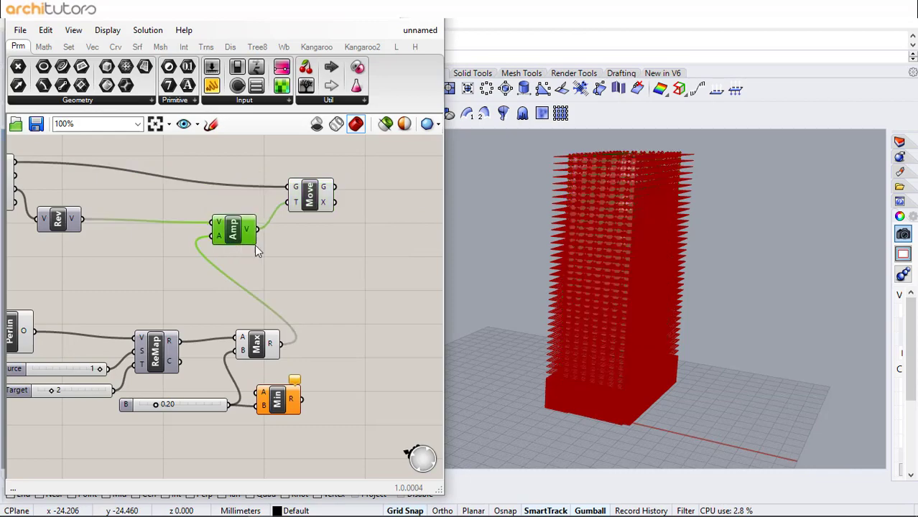
# - Turn off the preview of all components upstream of Move, leaving only the moved points shown
pyautogui.scroll(-5, 339, 255)
pyautogui.moveTo(306, 158); pyautogui.dragTo(96, 405)
pyautogui.middleClick(148, 384)
pyautogui.click(191, 340)
pyautogui.click(337, 271)
pyautogui.scroll(2, 360, 211)
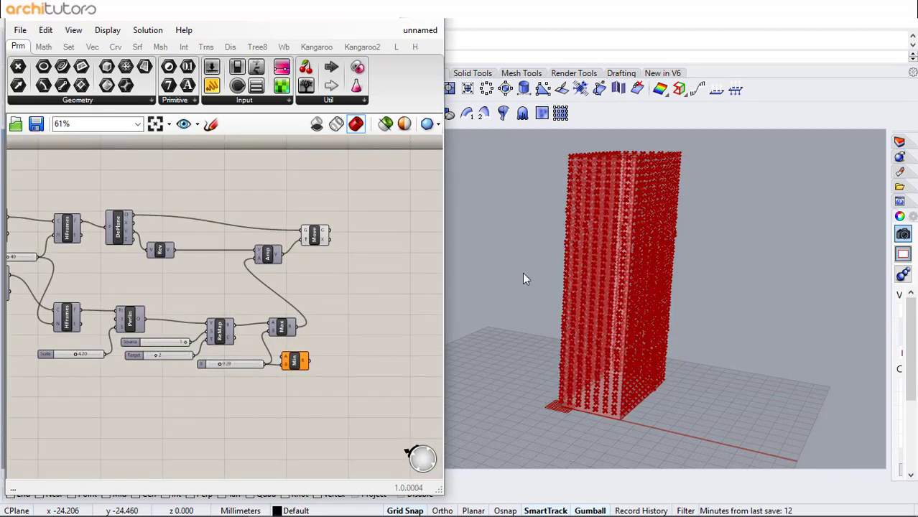
# - Set the number slider feeding the B inputs of Maximum and Minimum to 0.30
pyautogui.moveTo(524, 278); pyautogui.dragTo(592, 304, button='right')
pyautogui.scroll(6, 572, 341)
pyautogui.moveTo(546, 409); pyautogui.dragTo(577, 338, button='right')
pyautogui.scroll(-2, 575, 339)
pyautogui.scroll(2, 316, 325)
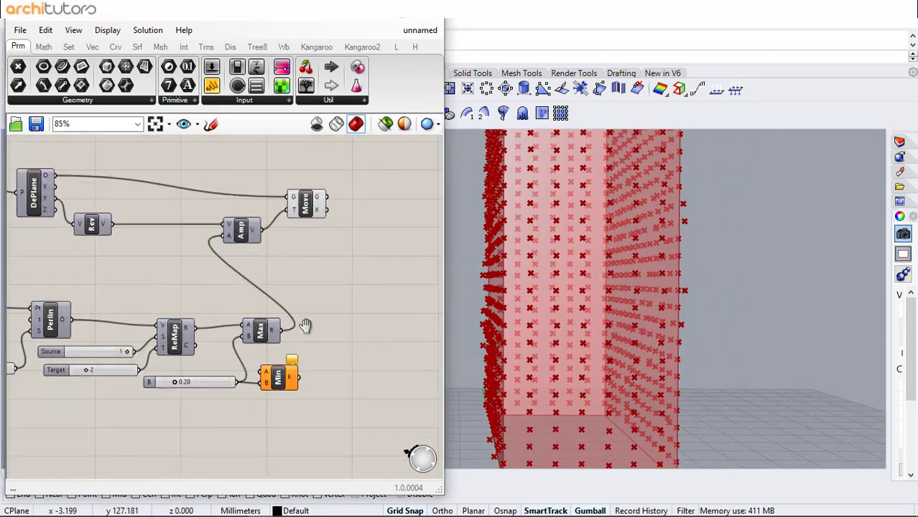
pyautogui.scroll(2, 208, 336)
pyautogui.doubleClick(185, 400)
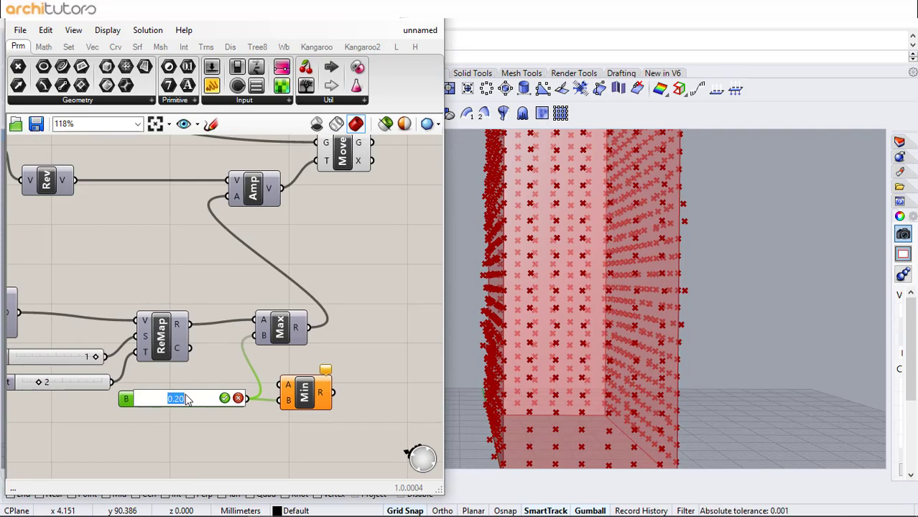
pyautogui.write('.30')
pyautogui.press('Return')
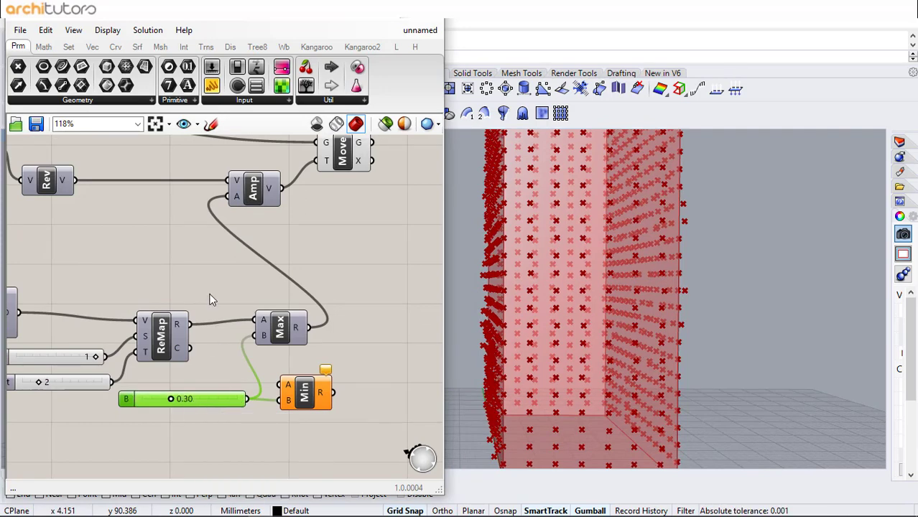
# - Add an Interpolate curve component beyond Move and connect Move's G output to its V input
pyautogui.scroll(-3, 215, 287)
pyautogui.scroll(2, 235, 251)
pyautogui.doubleClick(267, 213)
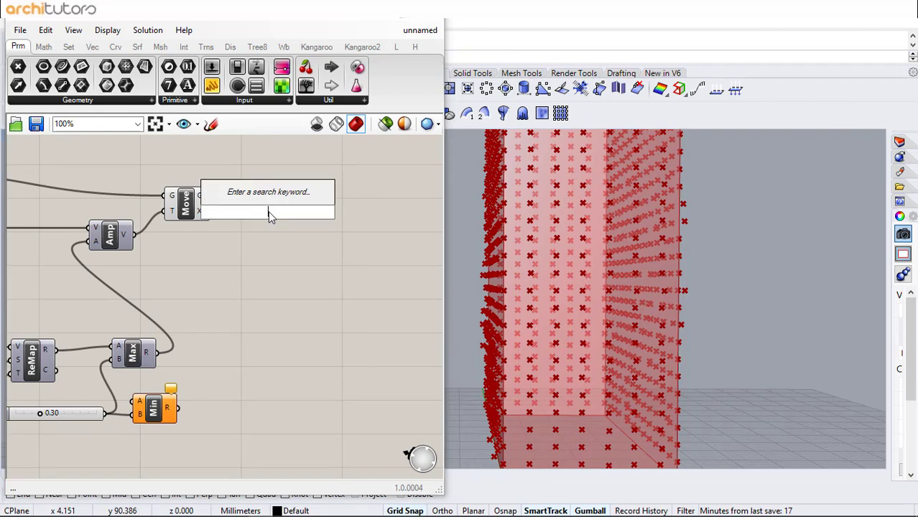
pyautogui.write('inte')
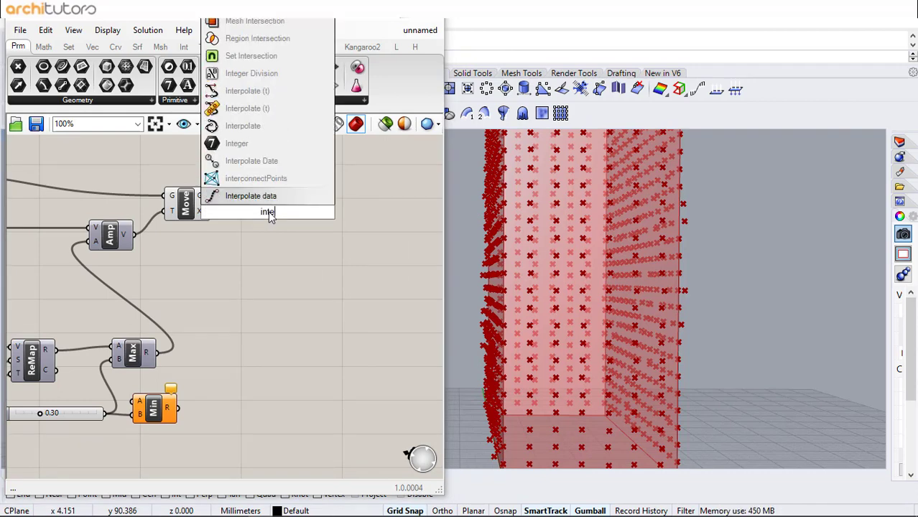
pyautogui.click(259, 126)
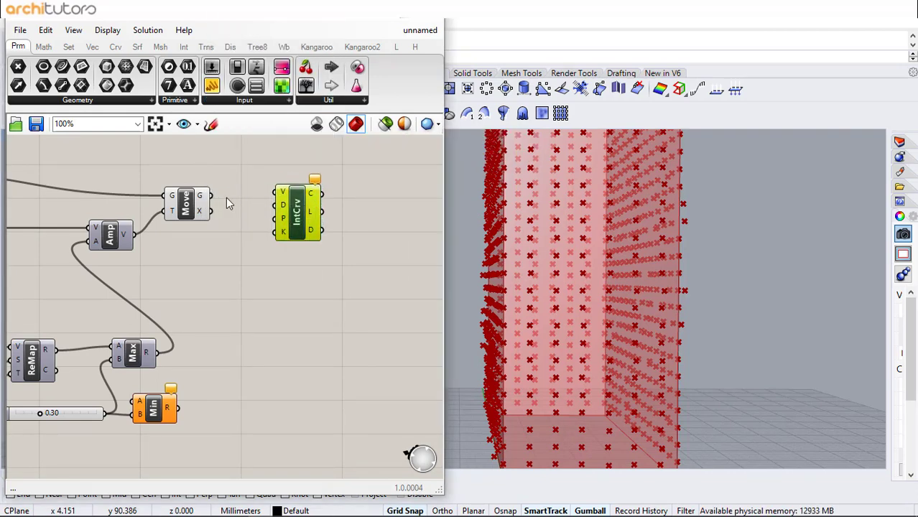
pyautogui.moveTo(263, 195); pyautogui.dragTo(276, 192)
pyautogui.click(259, 238)
pyautogui.scroll(2, 231, 235)
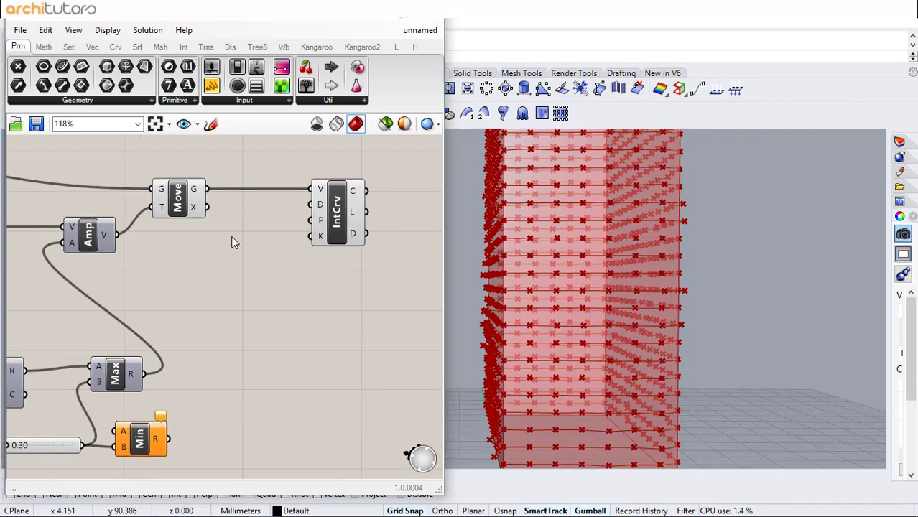
# - Add a Boolean Toggle set to True and connect it to the Interpolate component's P input
pyautogui.doubleClick(213, 262)
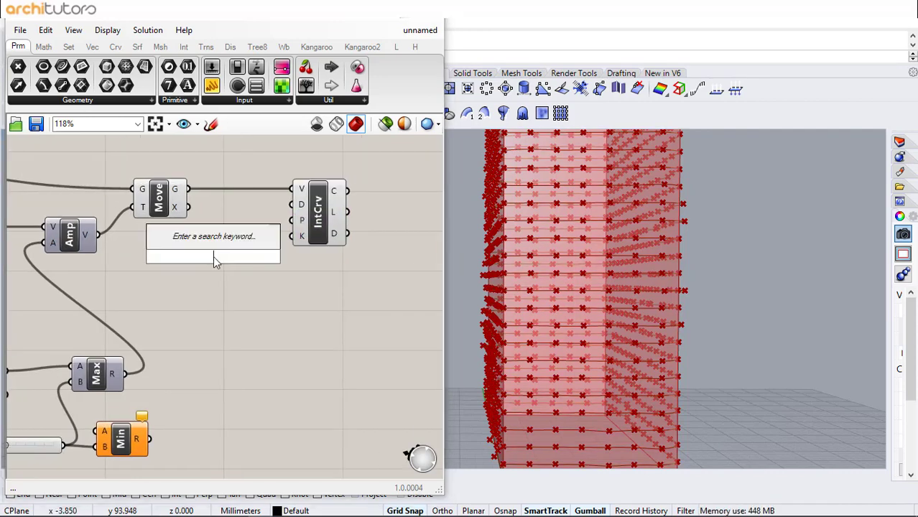
pyautogui.write('toggle')
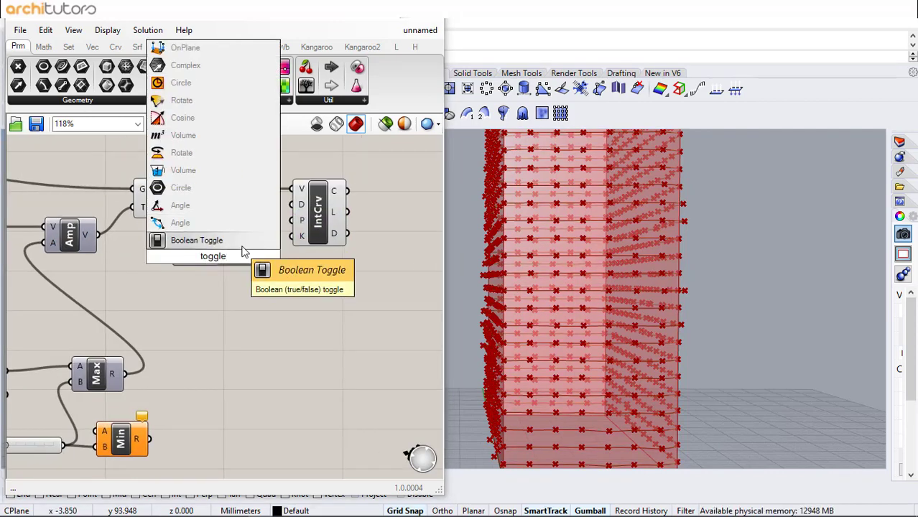
pyautogui.click(231, 240)
pyautogui.moveTo(258, 257); pyautogui.dragTo(292, 221)
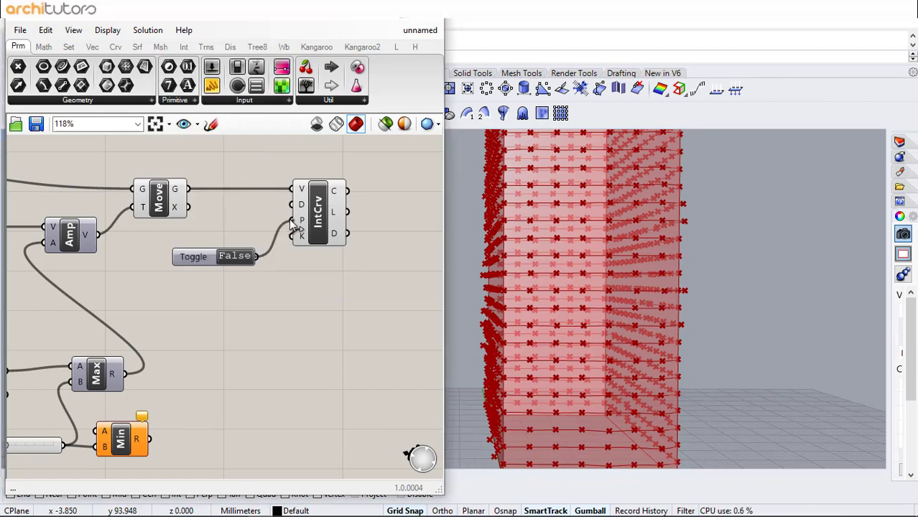
pyautogui.moveTo(332, 281); pyautogui.dragTo(235, 274, button='right')
# - Add an Extrude component fed by Interpolate's C output and connect a Unit Z vector to its D input
pyautogui.doubleClick(320, 208)
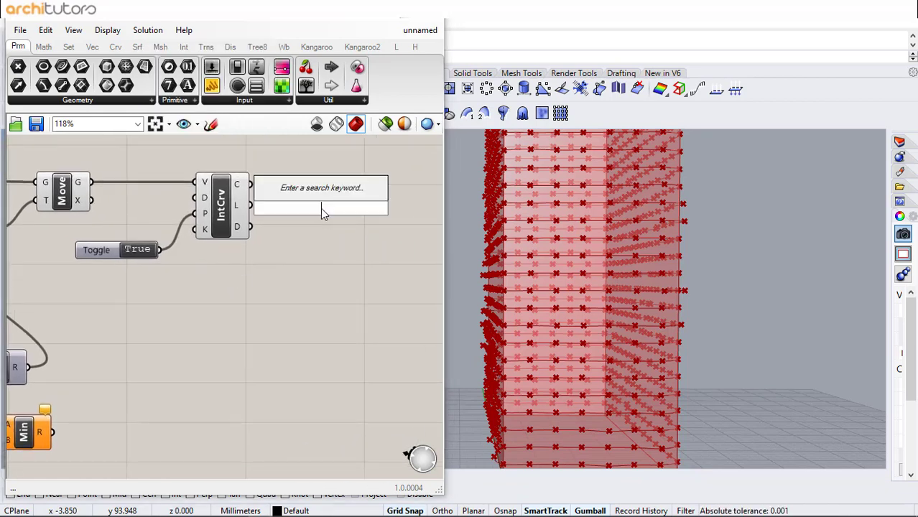
pyautogui.write('extr')
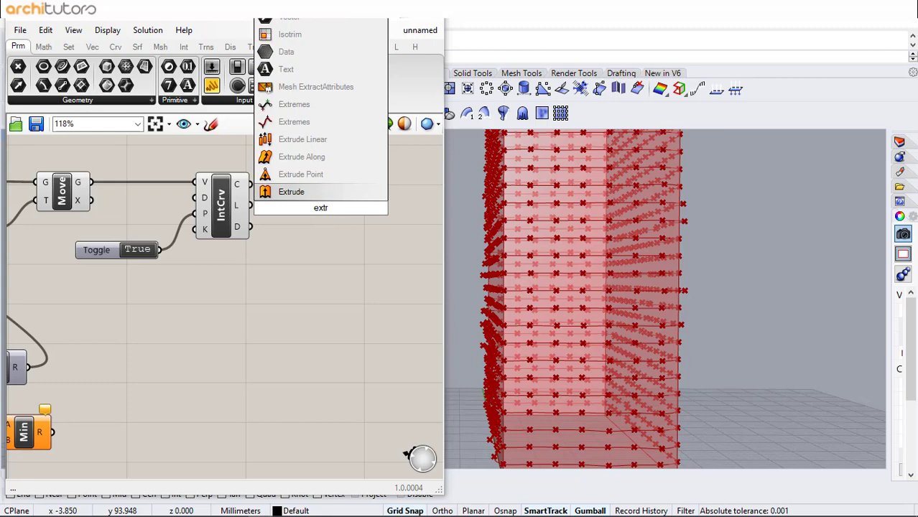
pyautogui.press('Return')
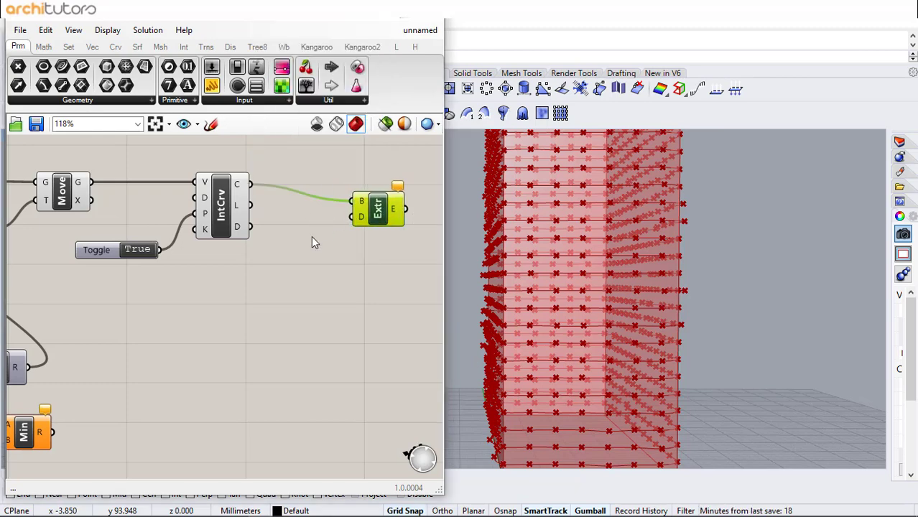
pyautogui.doubleClick(300, 259)
pyautogui.write('z')
pyautogui.click(290, 241)
pyautogui.moveTo(326, 259); pyautogui.dragTo(351, 217)
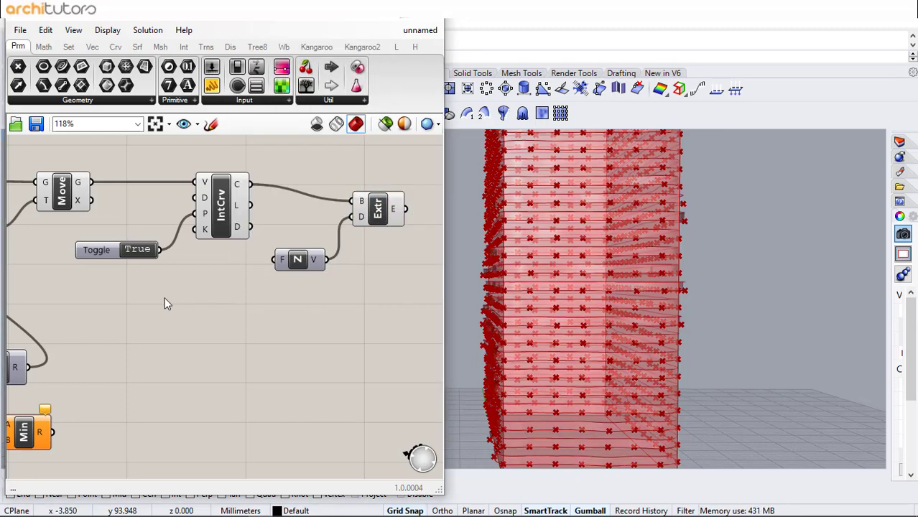
# - Add a number slider set to 0.20 and connect it to Unit Z's F input
pyautogui.doubleClick(221, 286)
pyautogui.write('Number Slider')
pyautogui.press('Return')
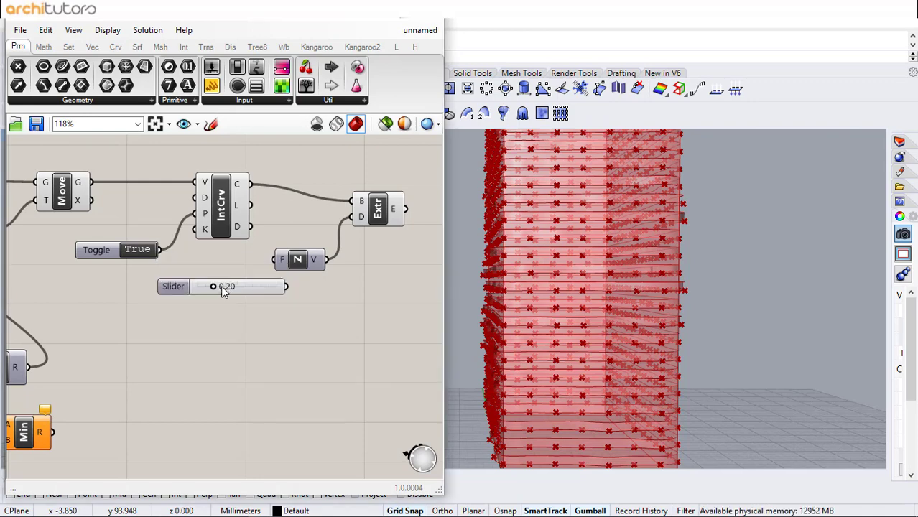
pyautogui.moveTo(272, 278); pyautogui.dragTo(275, 259)
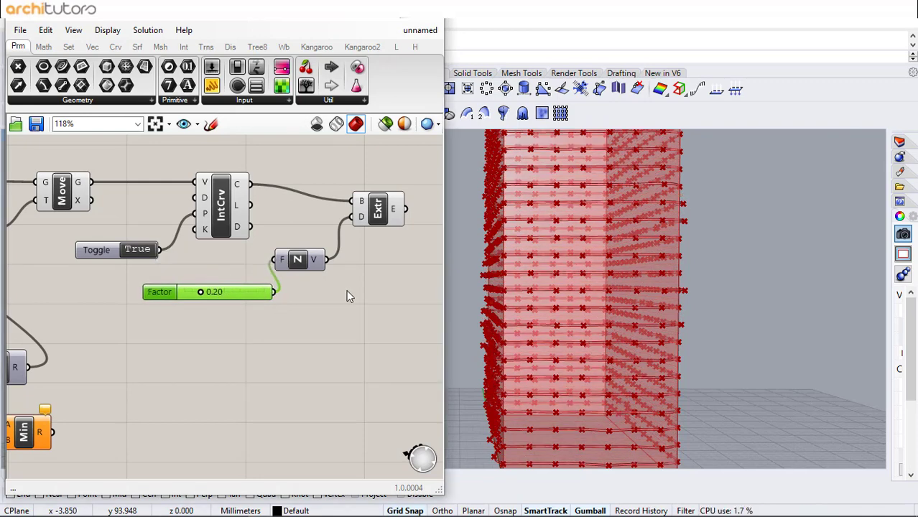
pyautogui.click(348, 291)
# - Add a Cap Holes component beyond Extrude and connect Extrude's E output to its B input
pyautogui.moveTo(368, 285); pyautogui.dragTo(272, 292, button='right')
pyautogui.doubleClick(371, 236)
pyautogui.write('cap')
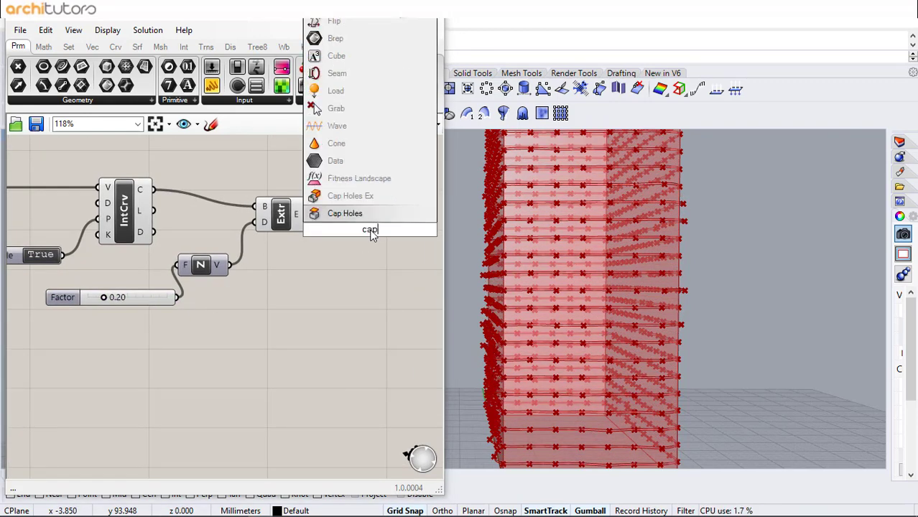
pyautogui.click(351, 214)
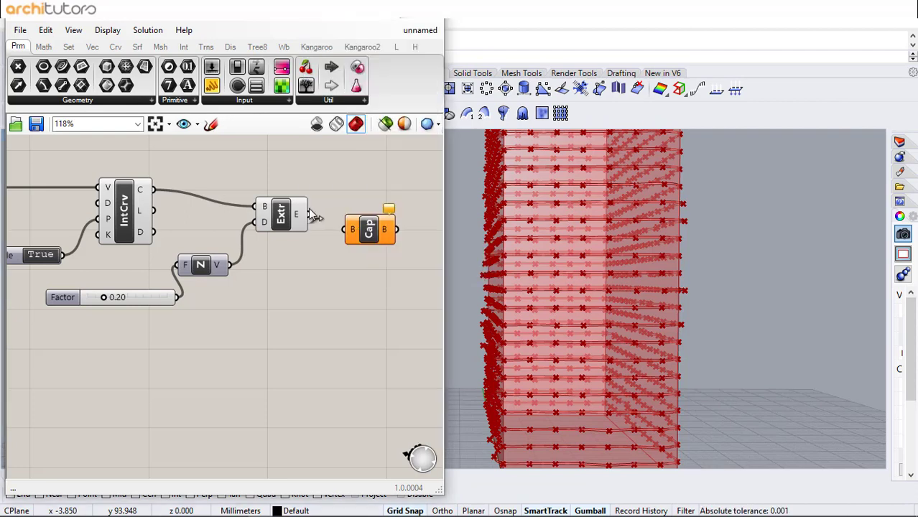
pyautogui.moveTo(353, 232); pyautogui.dragTo(353, 232)
# - Turn off the preview of the components upstream of Cap Holes and view the capped floor slabs from another angle
pyautogui.scroll(-3, 323, 227)
pyautogui.moveTo(319, 163); pyautogui.dragTo(20, 402)
pyautogui.middleClick(235, 336)
pyautogui.click(278, 294)
pyautogui.click(296, 334)
pyautogui.moveTo(589, 188)
pyautogui.mouseDown(button='right')
pyautogui.moveTo(611, 321)
pyautogui.moveTo(565, 276)
pyautogui.moveTo(588, 230)
pyautogui.moveTo(565, 190)
pyautogui.moveTo(580, 243)
pyautogui.moveTo(543, 219)
pyautogui.moveTo(590, 256)
pyautogui.moveTo(530, 301)
pyautogui.moveTo(673, 309)
pyautogui.moveTo(468, 366)
pyautogui.moveTo(579, 342)
pyautogui.moveTo(553, 252)
pyautogui.moveTo(582, 393)
pyautogui.moveTo(564, 310)
pyautogui.moveTo(588, 333)
pyautogui.moveTo(594, 310)
pyautogui.moveTo(512, 425)
pyautogui.moveTo(561, 337)
pyautogui.moveTo(559, 359)
pyautogui.moveTo(460, 359)
pyautogui.mouseUp(button='right')
pyautogui.scroll(-5, 606, 313)
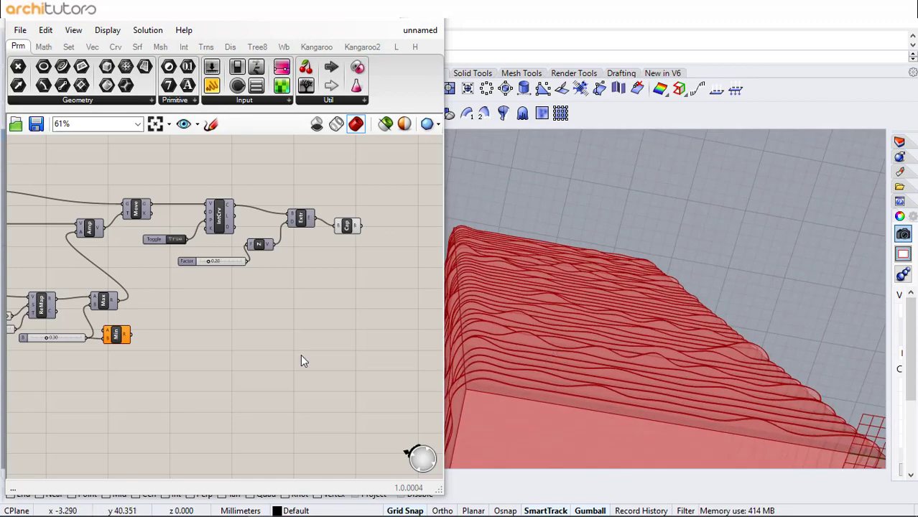
# - Set the Factor slider feeding Unit Z to 0.30
pyautogui.moveTo(112, 318); pyautogui.dragTo(149, 318, button='right')
pyautogui.scroll(5, 251, 291)
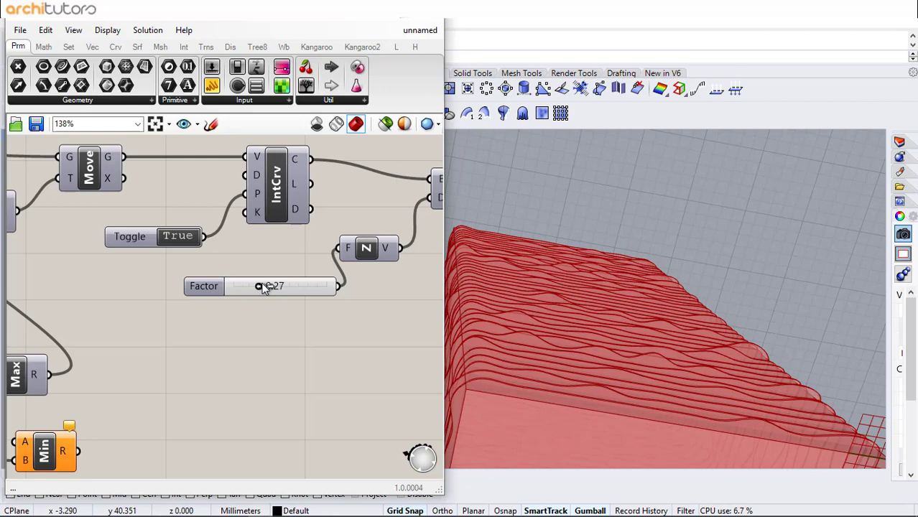
pyautogui.moveTo(263, 286); pyautogui.dragTo(266, 285)
# - Set the slider feeding the B inputs of Maximum and Minimum to 0.20
pyautogui.scroll(-1, 229, 286)
pyautogui.moveTo(85, 287); pyautogui.dragTo(228, 278, button='right')
pyautogui.moveTo(167, 309); pyautogui.dragTo(257, 273, button='right')
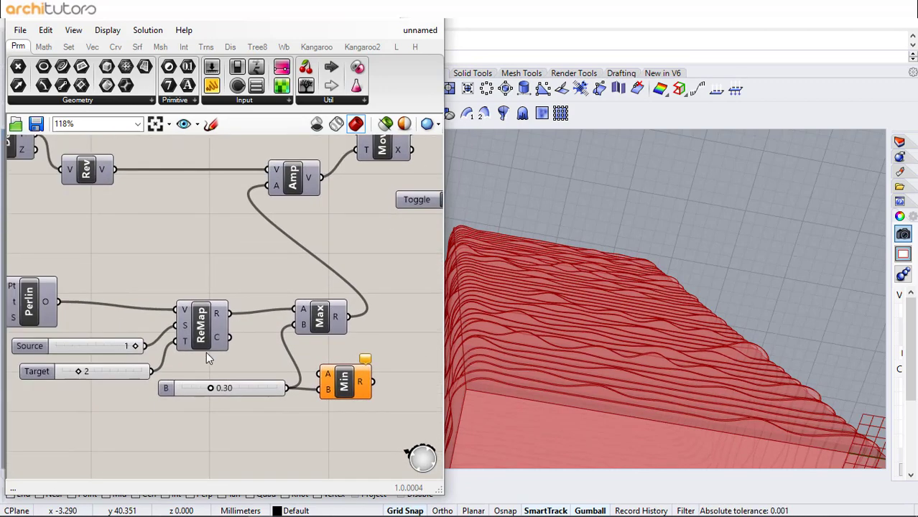
pyautogui.scroll(1, 210, 367)
pyautogui.moveTo(202, 394); pyautogui.dragTo(195, 389)
pyautogui.doubleClick(224, 390)
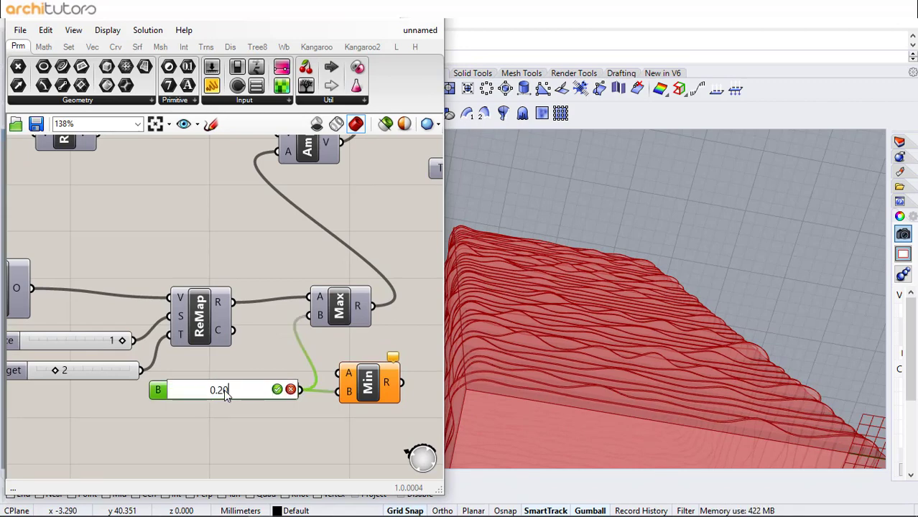
pyautogui.click(224, 421)
# - Try Remap Numbers' Target slider at 3, and return it to 2
pyautogui.moveTo(182, 326); pyautogui.dragTo(269, 310, button='right')
pyautogui.scroll(1, 152, 337)
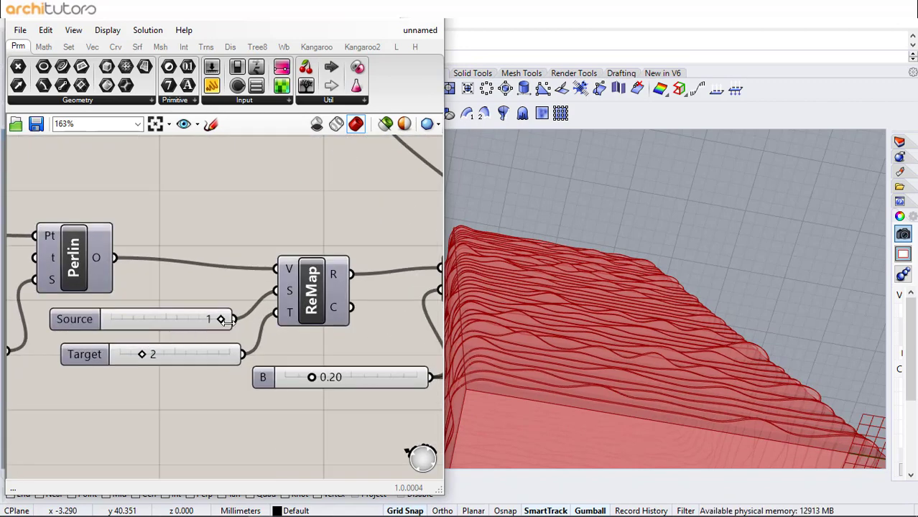
pyautogui.moveTo(135, 356); pyautogui.dragTo(144, 355)
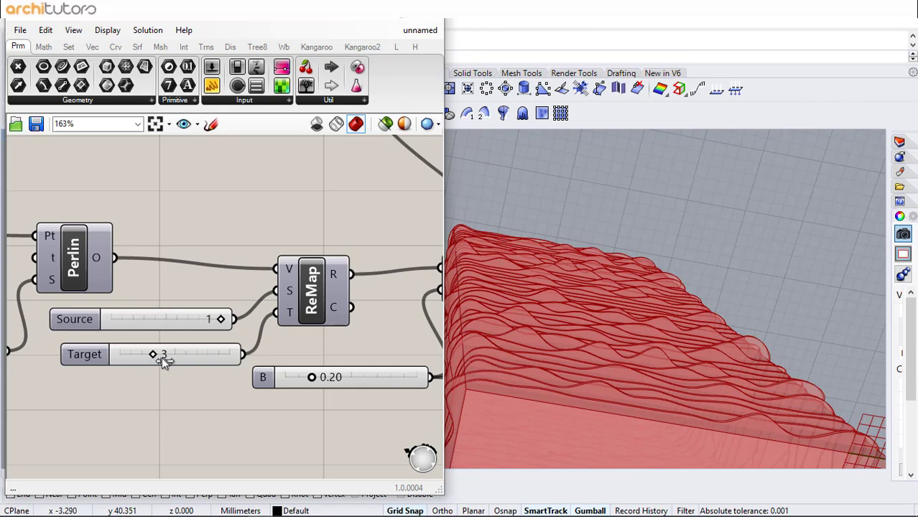
pyautogui.moveTo(161, 357); pyautogui.dragTo(142, 358)
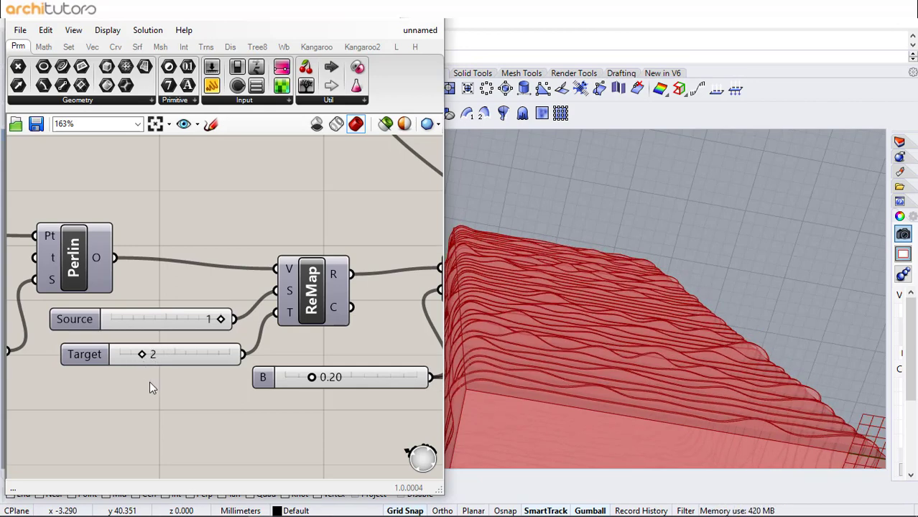
pyautogui.scroll(-2, 215, 273)
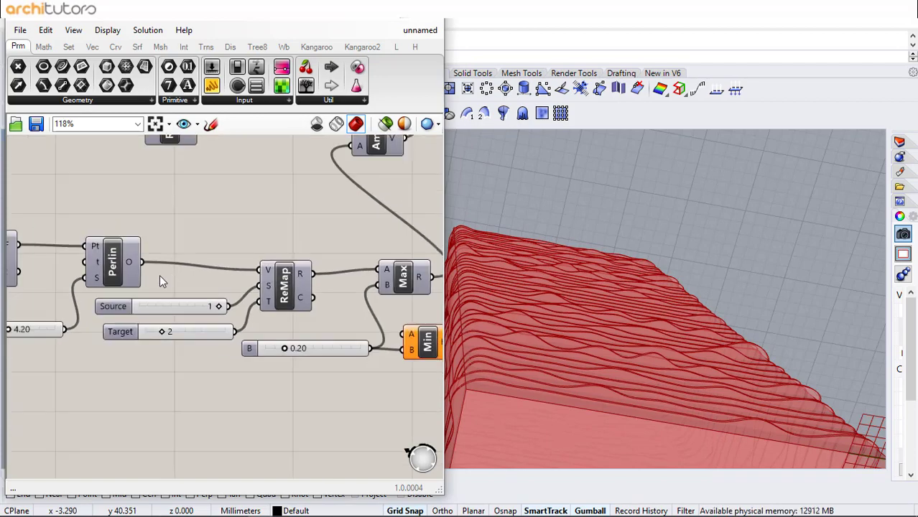
# - Set the Scale slider feeding the Perlin component to 2.58 and inspect the rippled slab edges up close
pyautogui.moveTo(159, 274); pyautogui.dragTo(286, 291, button='right')
pyautogui.scroll(2, 142, 336)
pyautogui.moveTo(125, 349); pyautogui.dragTo(130, 357)
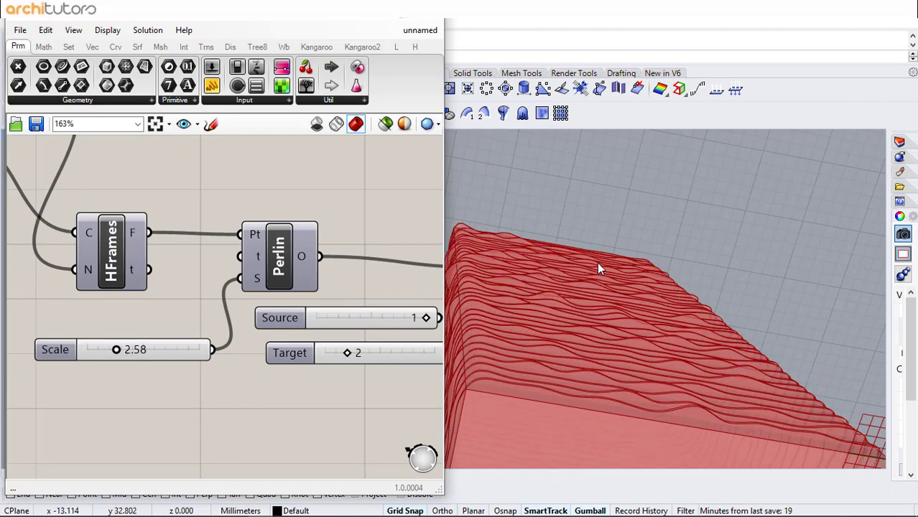
pyautogui.moveTo(596, 262)
pyautogui.mouseDown(button='right')
pyautogui.moveTo(601, 343)
pyautogui.moveTo(572, 382)
pyautogui.moveTo(552, 320)
pyautogui.moveTo(539, 324)
pyautogui.mouseUp(button='right')
pyautogui.scroll(7, 544, 277)
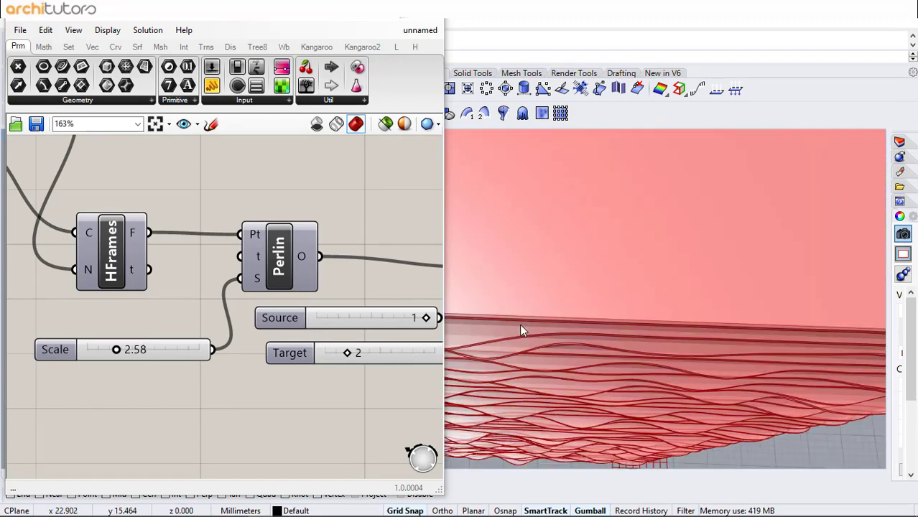
pyautogui.scroll(1, 535, 334)
pyautogui.scroll(-1, 540, 336)
# - Set the slider shared by the Maximum and Minimum B inputs to 0.23 and inspect the tower from another angle
pyautogui.click(199, 316)
pyautogui.scroll(-2, 208, 298)
pyautogui.moveTo(214, 292); pyautogui.dragTo(115, 279, button='right')
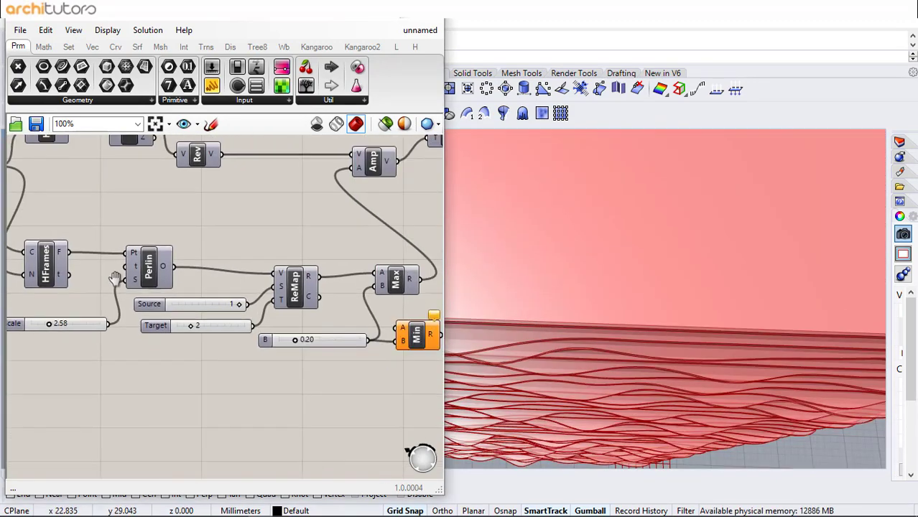
pyautogui.scroll(2, 252, 355)
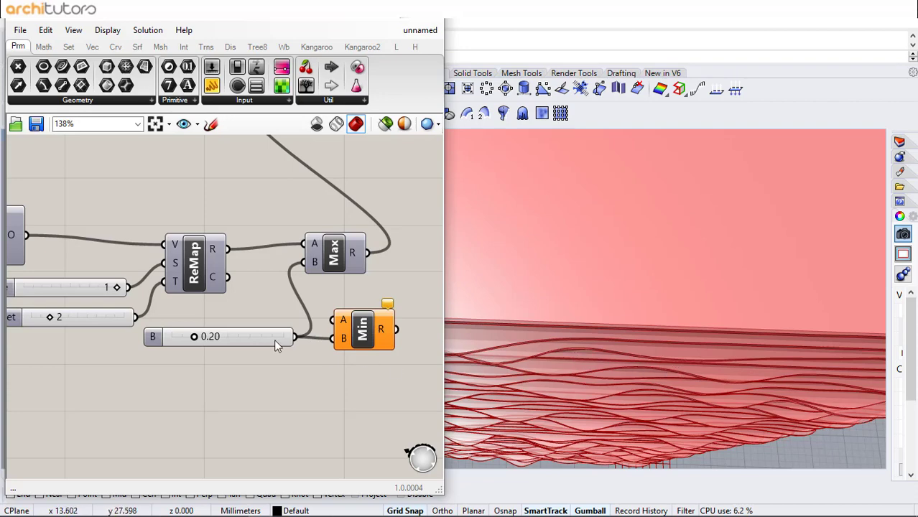
pyautogui.moveTo(171, 336); pyautogui.dragTo(198, 339)
pyautogui.scroll(-5, 670, 272)
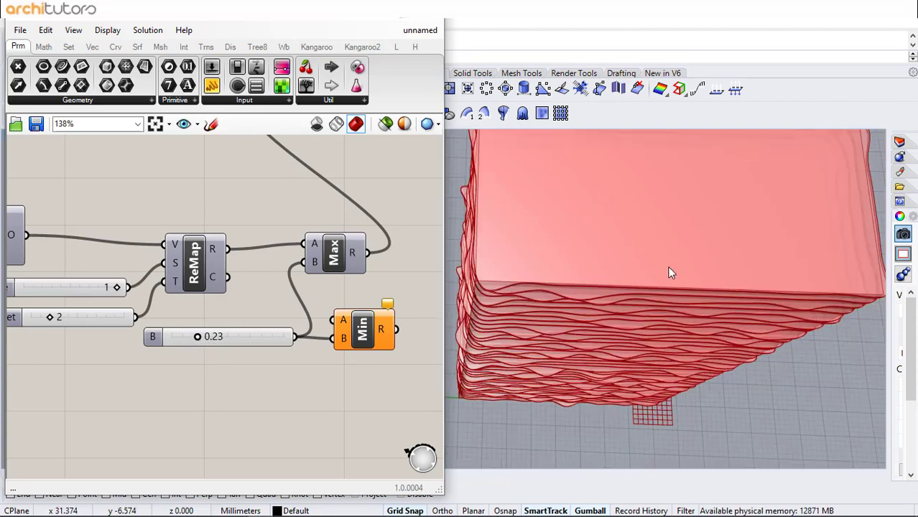
pyautogui.moveTo(670, 272)
pyautogui.mouseDown(button='right')
pyautogui.moveTo(658, 238)
pyautogui.moveTo(595, 313)
pyautogui.moveTo(586, 178)
pyautogui.moveTo(564, 226)
pyautogui.moveTo(567, 254)
pyautogui.moveTo(592, 216)
pyautogui.mouseUp(button='right')
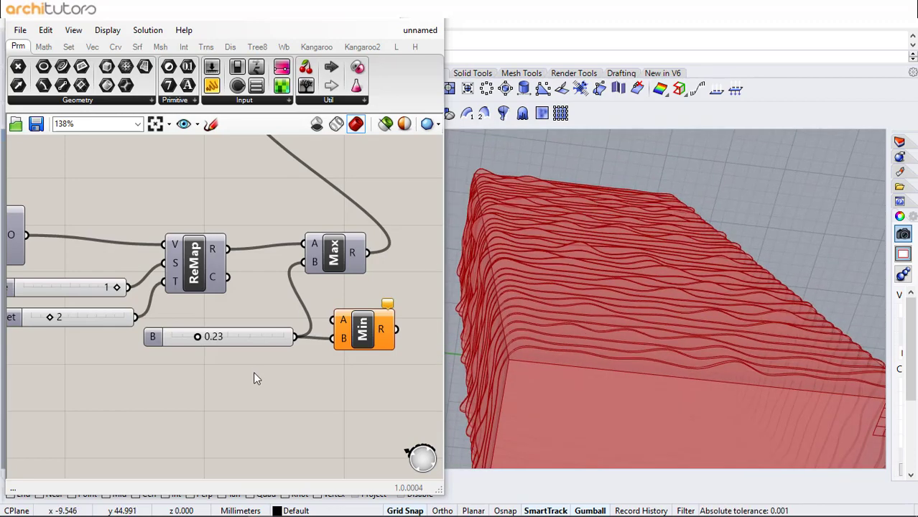
# - Connect Minimum's R output to Amplitude's A input in place of Maximum's output
pyautogui.scroll(-2, 244, 359)
pyautogui.scroll(1, 236, 296)
pyautogui.moveTo(327, 295); pyautogui.dragTo(230, 341, button='right')
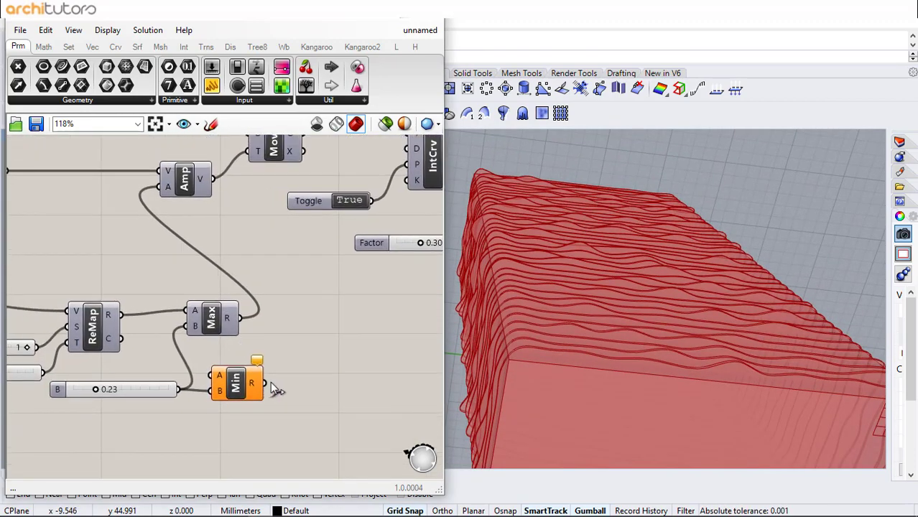
pyautogui.moveTo(265, 383); pyautogui.dragTo(159, 188)
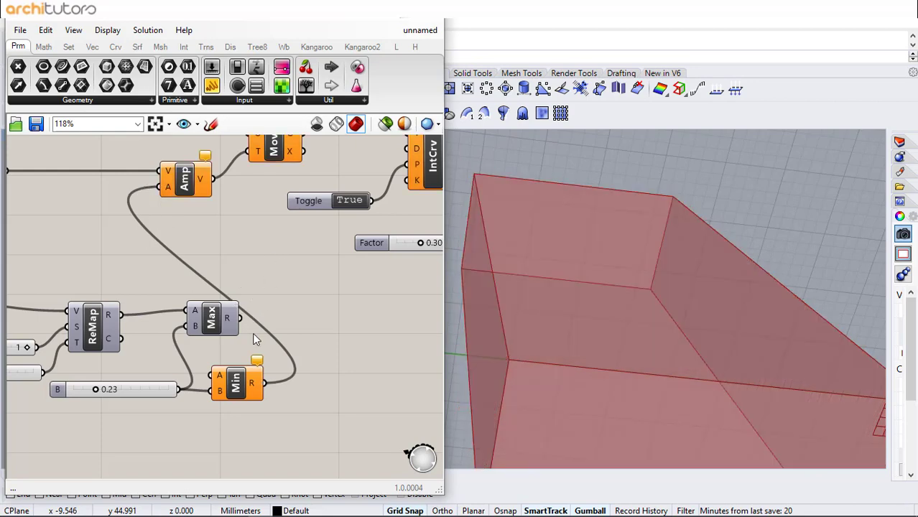
# - Connect ReMap's R output to Minimum's A input and set the shared B slider to 0.22
pyautogui.moveTo(129, 330); pyautogui.dragTo(145, 328, button='right')
pyautogui.moveTo(138, 314); pyautogui.dragTo(233, 373)
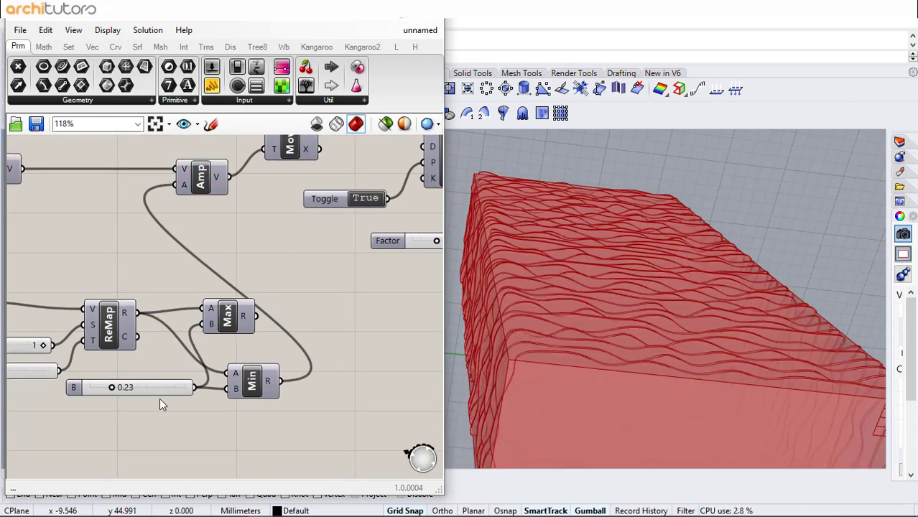
pyautogui.moveTo(152, 386); pyautogui.dragTo(150, 402)
pyautogui.scroll(1, 150, 403)
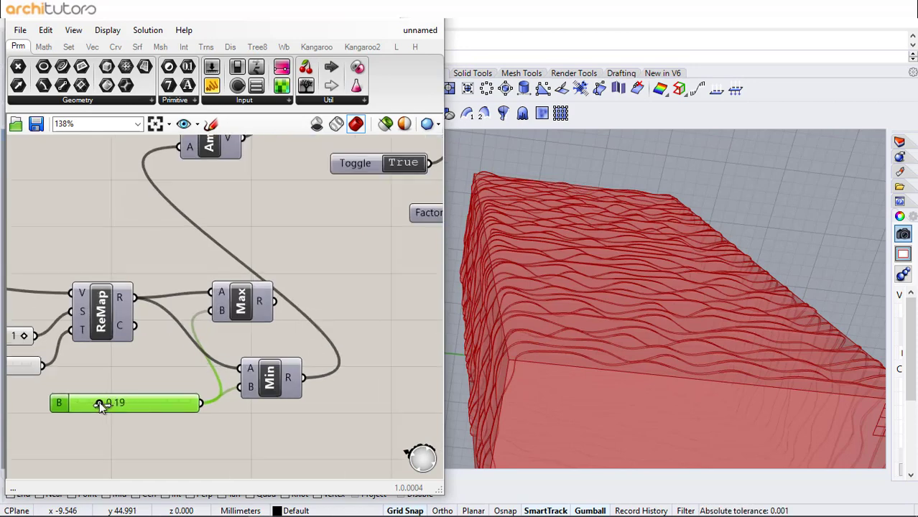
pyautogui.moveTo(98, 403); pyautogui.dragTo(112, 407)
pyautogui.click(149, 370)
pyautogui.moveTo(139, 358); pyautogui.dragTo(163, 358, button='right')
# - Connect Maximum's R output to Amplitude's A input in place of Minimum's and inspect the tower from above
pyautogui.moveTo(658, 278)
pyautogui.mouseDown(button='right')
pyautogui.moveTo(652, 314)
pyautogui.moveTo(624, 303)
pyautogui.moveTo(590, 262)
pyautogui.moveTo(579, 334)
pyautogui.moveTo(586, 308)
pyautogui.moveTo(703, 328)
pyautogui.moveTo(672, 327)
pyautogui.moveTo(668, 312)
pyautogui.moveTo(716, 275)
pyautogui.mouseUp(button='right')
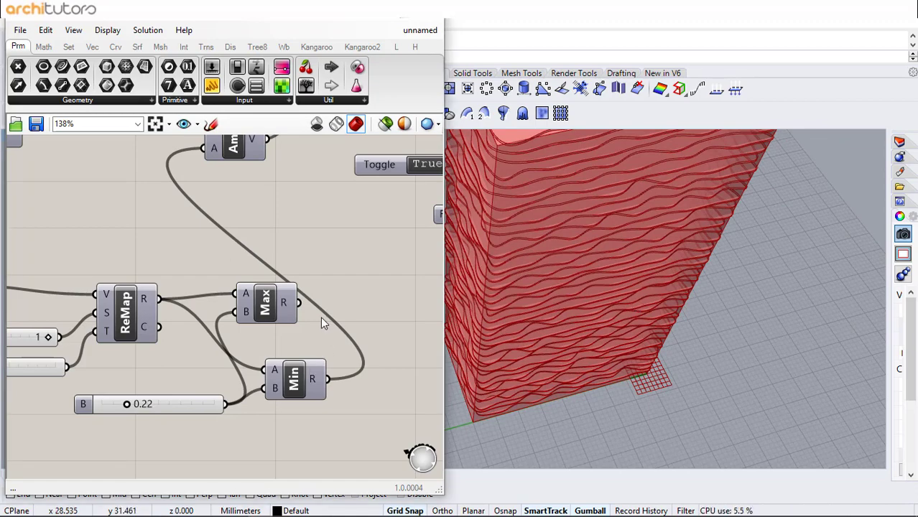
pyautogui.moveTo(299, 302); pyautogui.dragTo(205, 148)
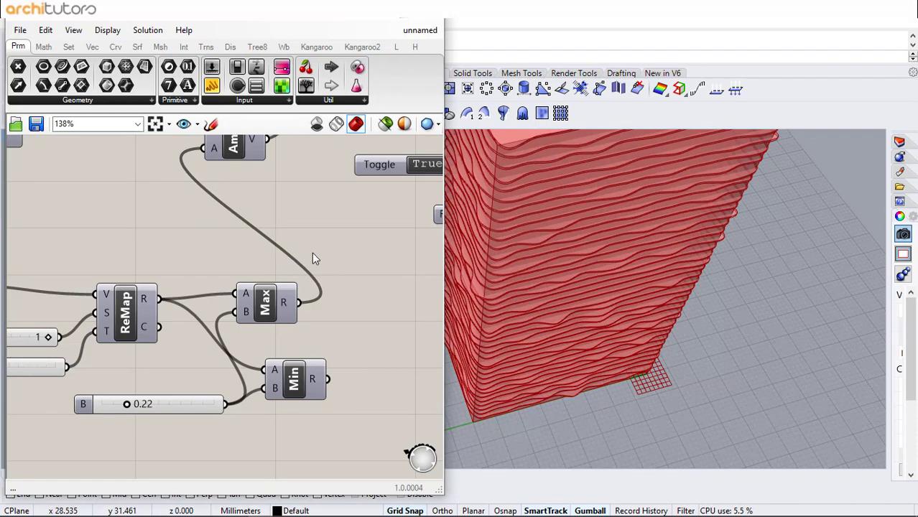
pyautogui.moveTo(627, 356); pyautogui.dragTo(636, 324, button='right')
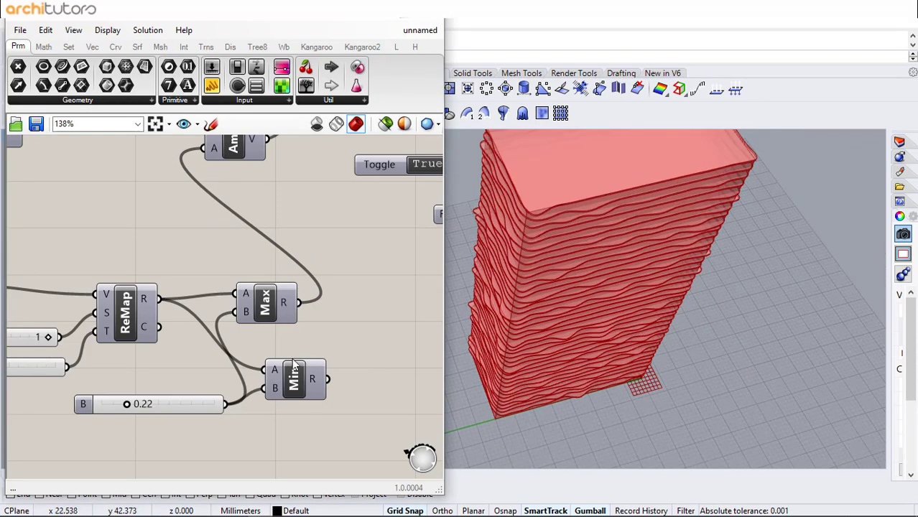
# - Bake the Cap component's slabs onto the Default layer with By Layer colour and no grouping
pyautogui.scroll(-2, 240, 263)
pyautogui.moveTo(269, 241); pyautogui.dragTo(166, 333, button='right')
pyautogui.scroll(-1, 278, 287)
pyautogui.moveTo(388, 273); pyautogui.dragTo(248, 258, button='right')
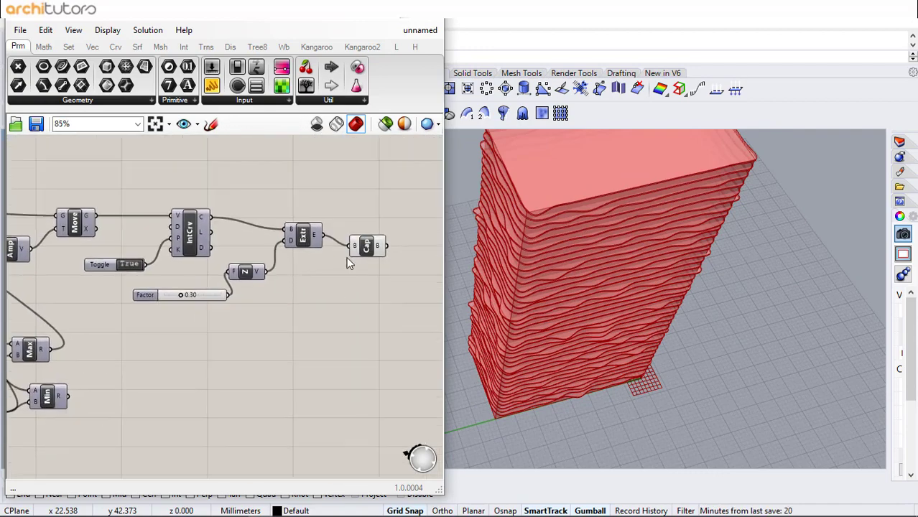
pyautogui.scroll(2, 349, 250)
pyautogui.click(373, 243)
pyautogui.scroll(3, 510, 217)
pyautogui.scroll(-5, 644, 197)
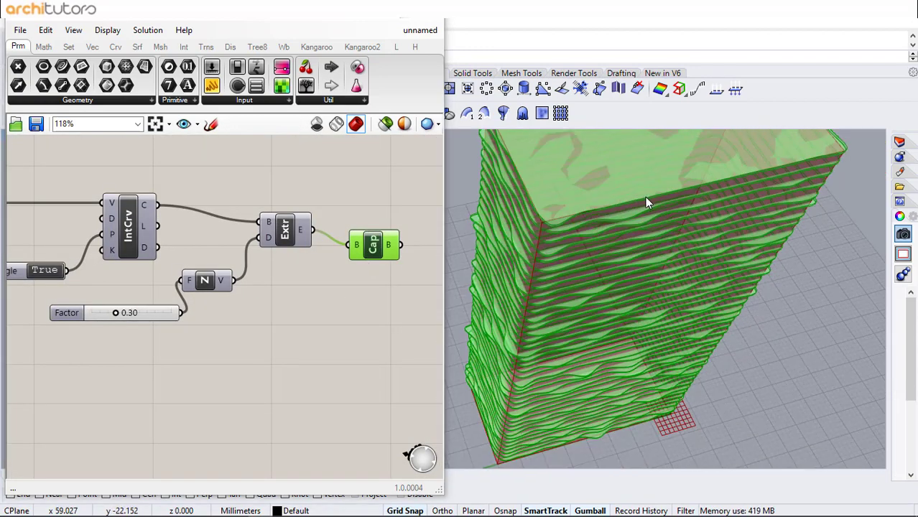
pyautogui.rightClick(386, 253)
pyautogui.click(422, 302)
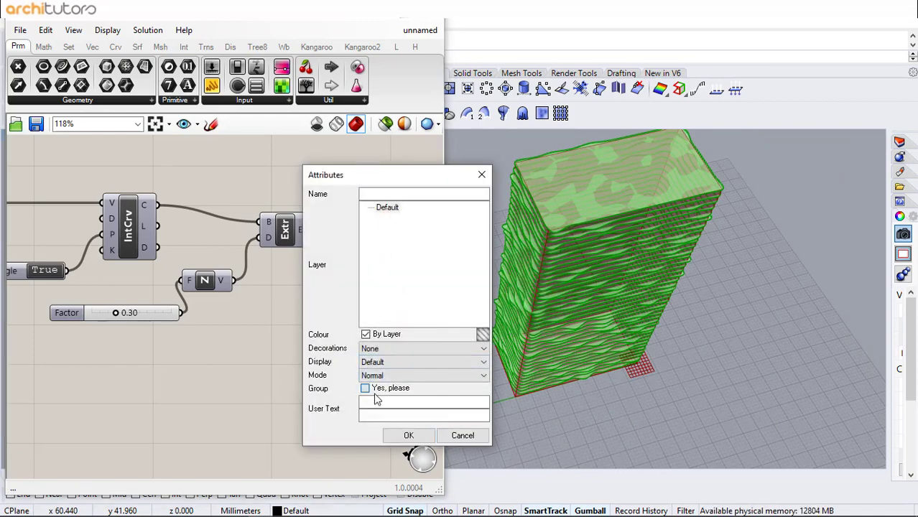
pyautogui.click(408, 435)
# - Bake the Box component that forms the tower's inner volume
pyautogui.scroll(-2, 297, 315)
pyautogui.moveTo(376, 249); pyautogui.dragTo(184, 272, button='right')
pyautogui.scroll(2, 201, 267)
pyautogui.click(262, 257)
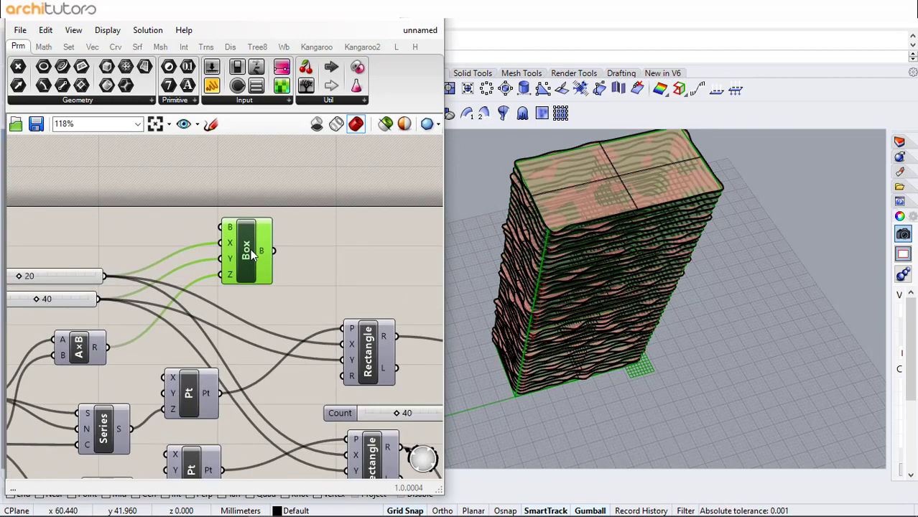
pyautogui.rightClick(251, 255)
pyautogui.click(306, 304)
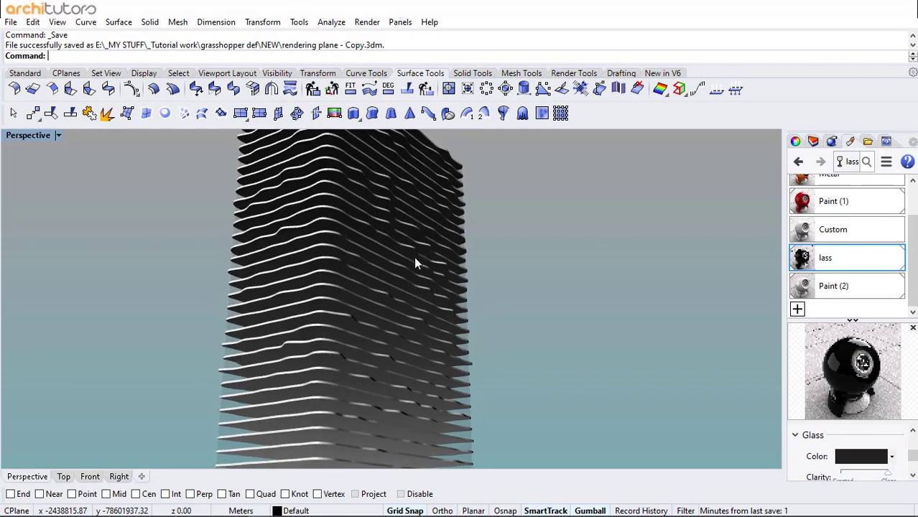
# - Turn on the Sun in the rendering settings and inspect the tower's rippled slabs from another angle
pyautogui.moveTo(414, 256); pyautogui.dragTo(503, 241, button='right')
pyautogui.click(831, 142)
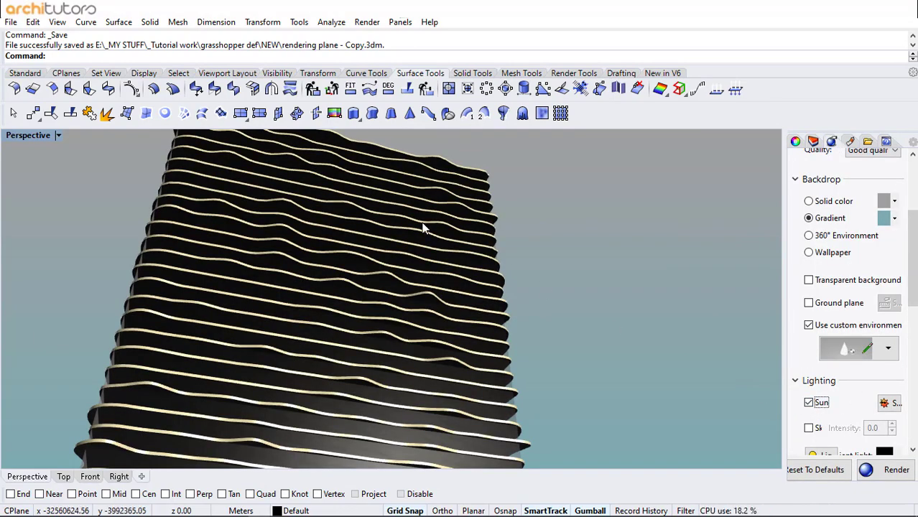
pyautogui.moveTo(420, 225)
pyautogui.mouseDown(button='right')
pyautogui.moveTo(485, 236)
pyautogui.moveTo(492, 277)
pyautogui.moveTo(505, 284)
pyautogui.moveTo(506, 240)
pyautogui.moveTo(485, 231)
pyautogui.moveTo(246, 215)
pyautogui.moveTo(605, 255)
pyautogui.moveTo(367, 286)
pyautogui.moveTo(543, 286)
pyautogui.moveTo(629, 312)
pyautogui.moveTo(434, 310)
pyautogui.moveTo(444, 365)
pyautogui.moveTo(492, 294)
pyautogui.moveTo(420, 304)
pyautogui.moveTo(468, 329)
pyautogui.moveTo(529, 303)
pyautogui.moveTo(563, 246)
pyautogui.moveTo(398, 303)
pyautogui.moveTo(415, 267)
pyautogui.moveTo(475, 225)
pyautogui.mouseUp(button='right')
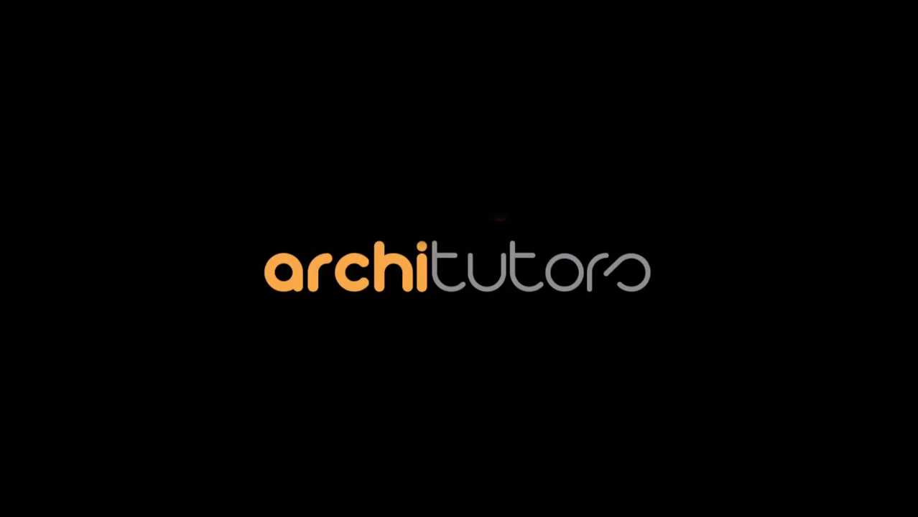